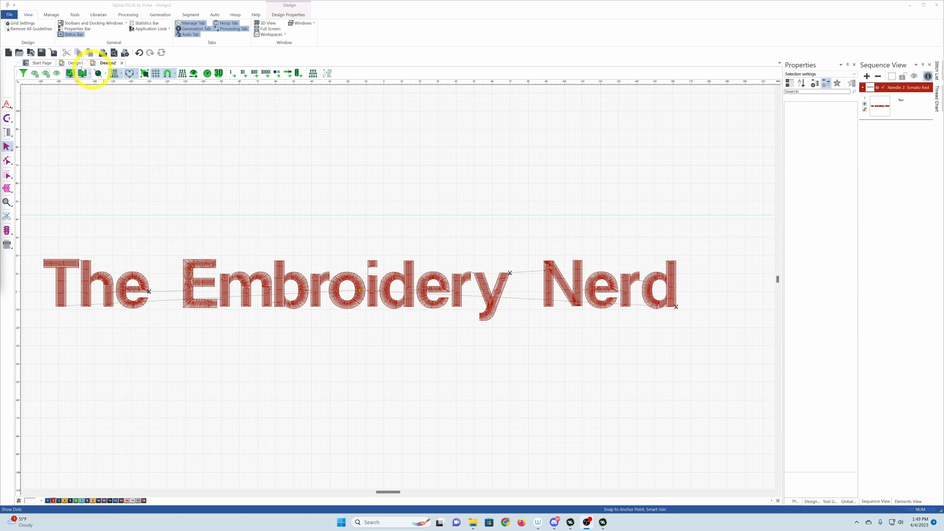
Open the user settings and set the cost per 1000 stitches to 1.50
{"action": "left_click", "coordinate": [74, 15]}
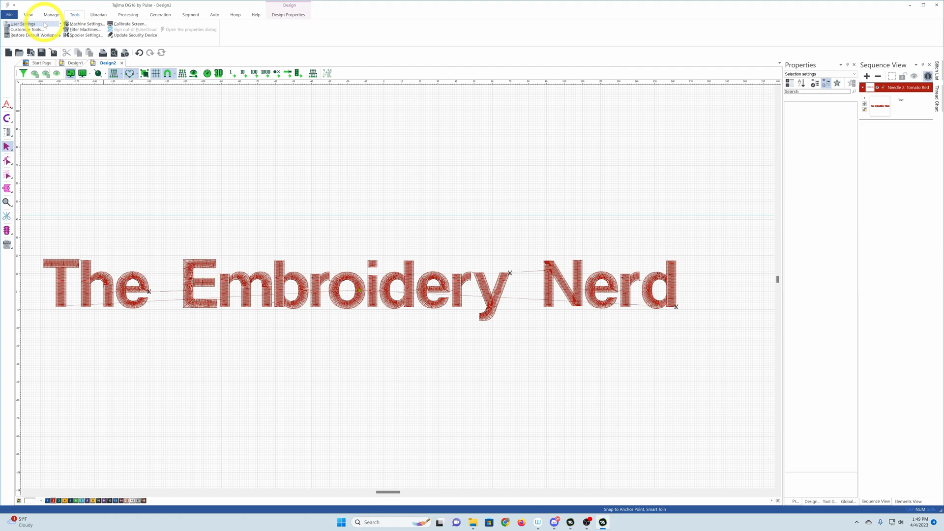
{"action": "left_click", "coordinate": [45, 24]}
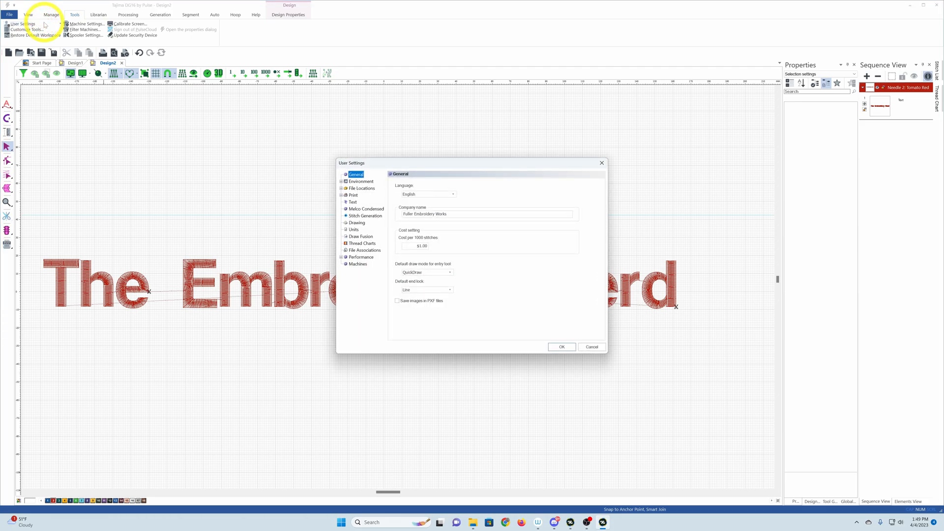
{"action": "left_click_drag", "start_coordinate": [421, 163], "coordinate": [354, 115]}
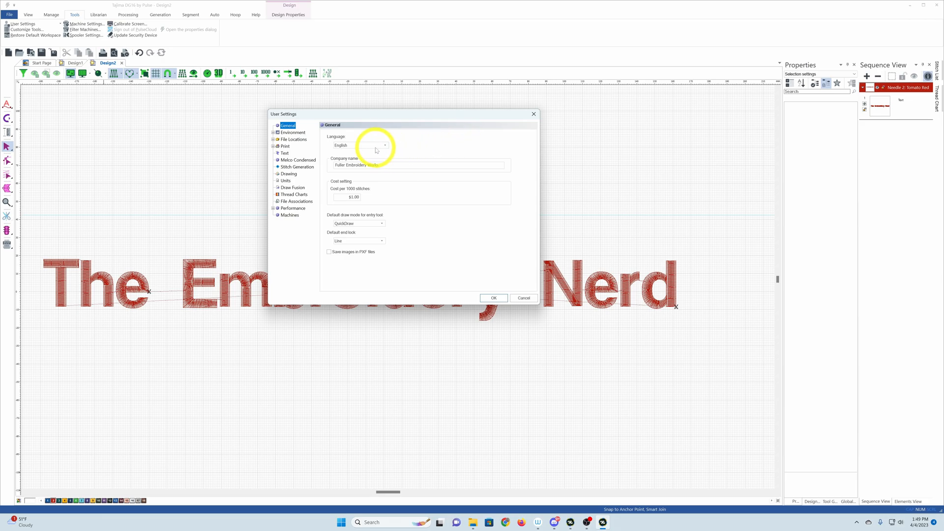
{"action": "left_click", "coordinate": [389, 165]}
{"action": "left_click", "coordinate": [344, 197]}
{"action": "double_click", "coordinate": [355, 197]}
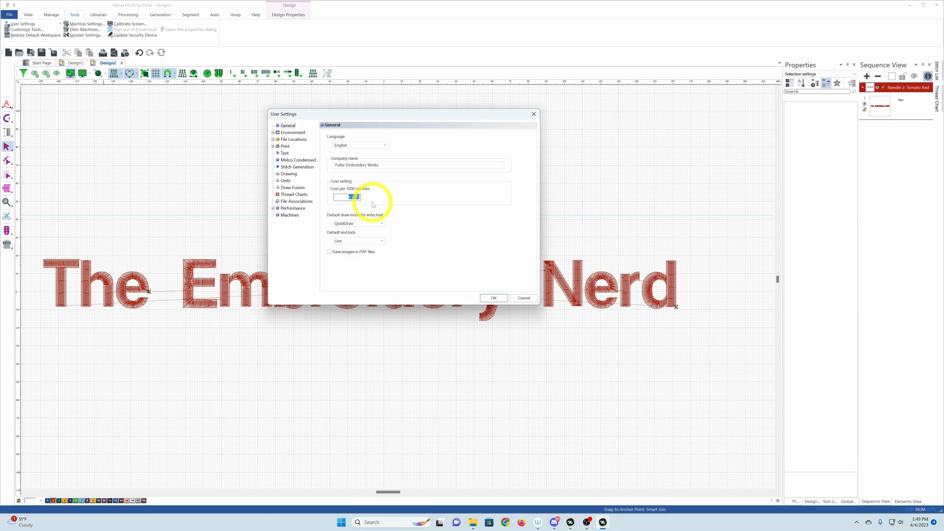
{"action": "type", "text": "5"}
{"action": "left_click", "coordinate": [396, 224]}
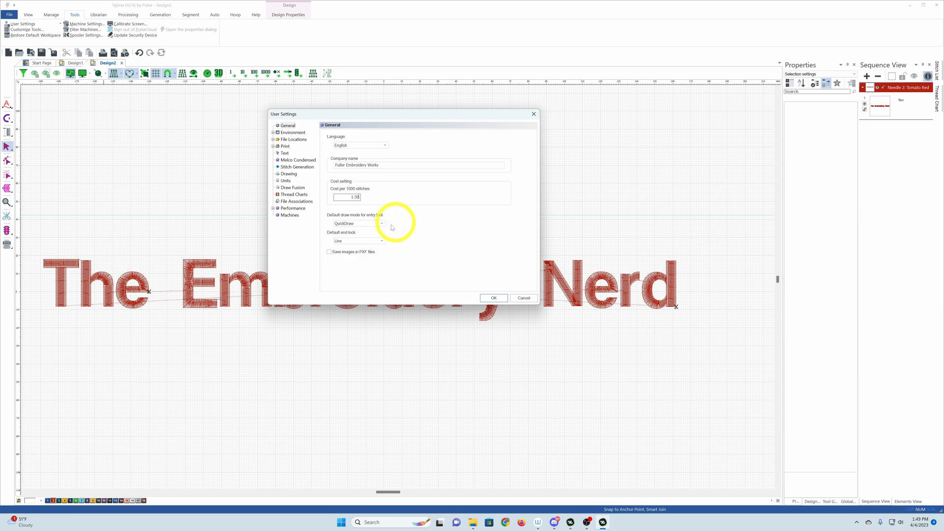
Review the default draw mode and end lock choices, and try the option to save images in PXF files
{"action": "left_click", "coordinate": [382, 225]}
{"action": "left_click", "coordinate": [382, 231]}
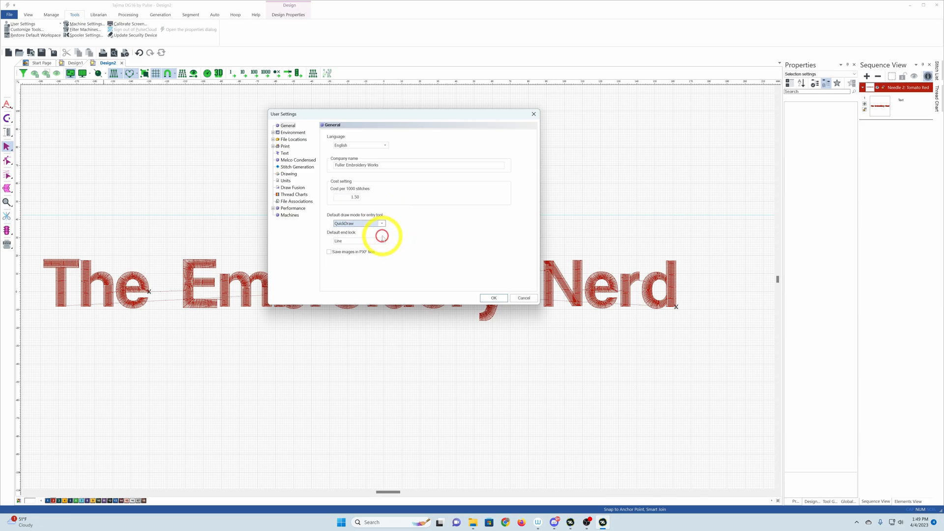
{"action": "left_click", "coordinate": [382, 241]}
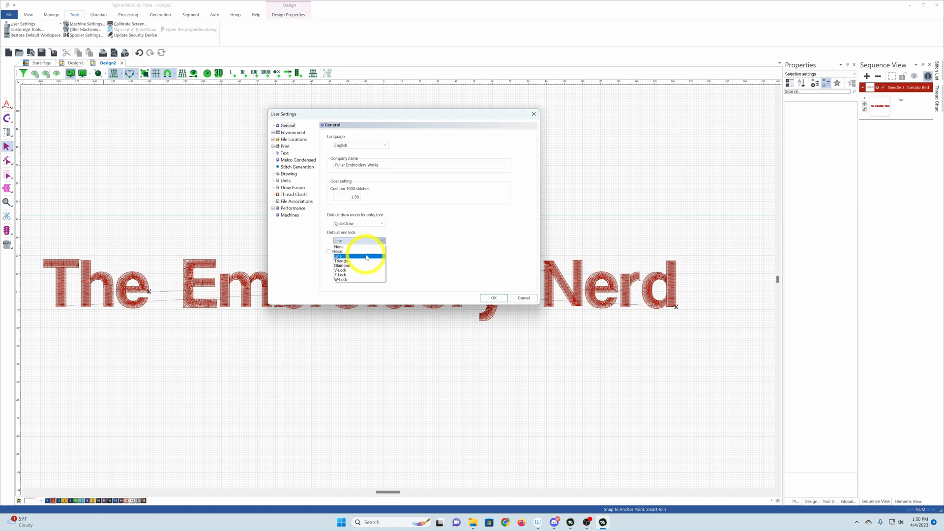
{"action": "left_click", "coordinate": [408, 251]}
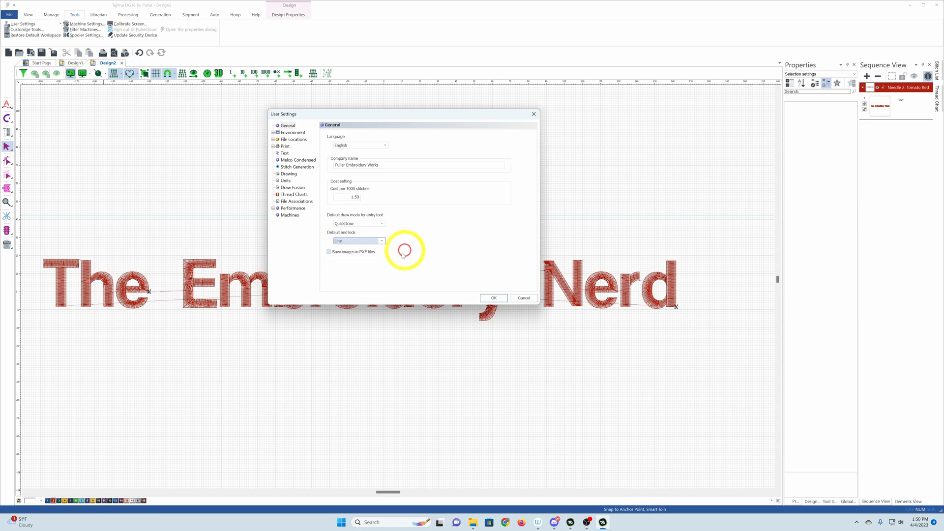
{"action": "left_click", "coordinate": [358, 252]}
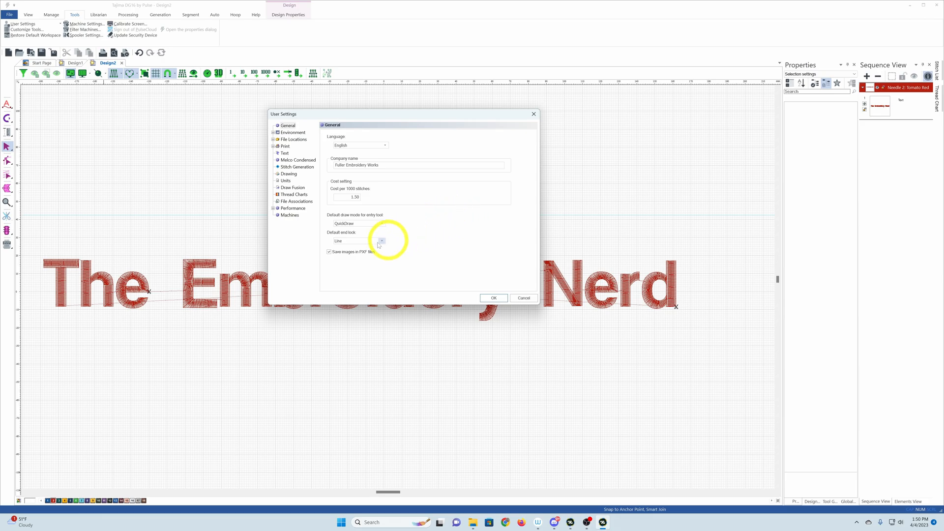
{"action": "left_click", "coordinate": [329, 252]}
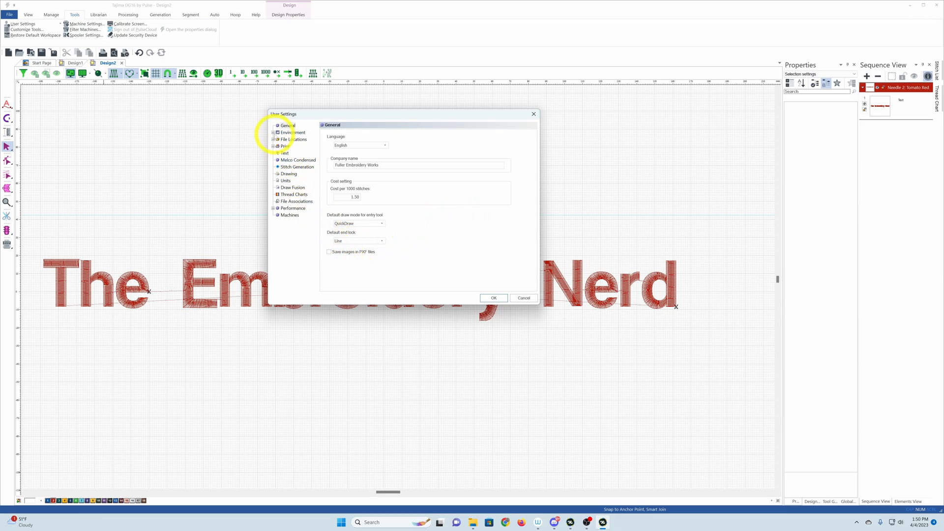
In the Environment settings, choose Zoom In/Out as the mouse wheel behaviour and keep manual start/stop set to Off
{"action": "left_click", "coordinate": [273, 132]}
{"action": "left_click", "coordinate": [293, 133]}
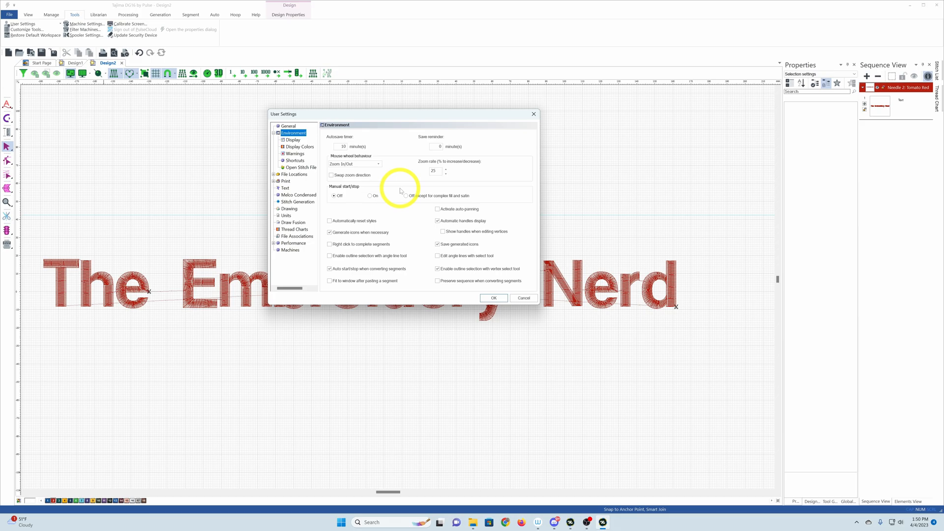
{"action": "left_click", "coordinate": [379, 167]}
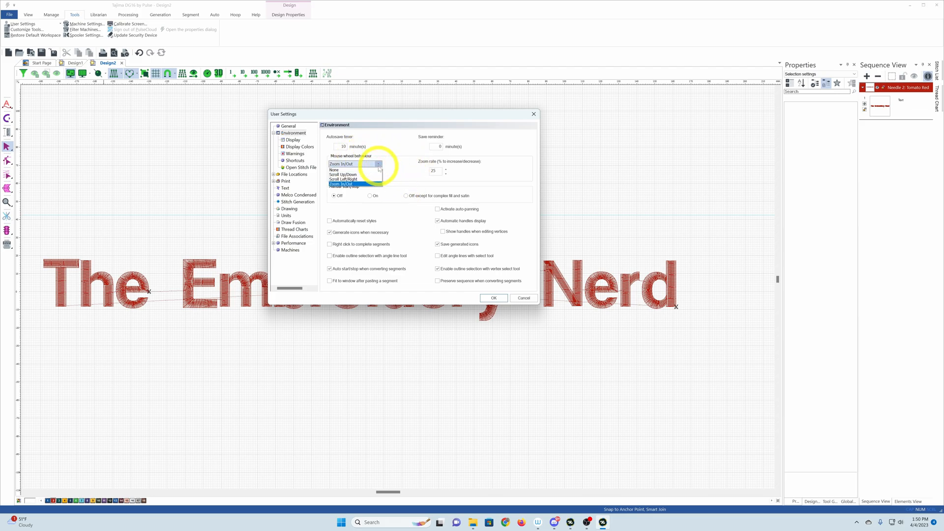
{"action": "left_click", "coordinate": [355, 183]}
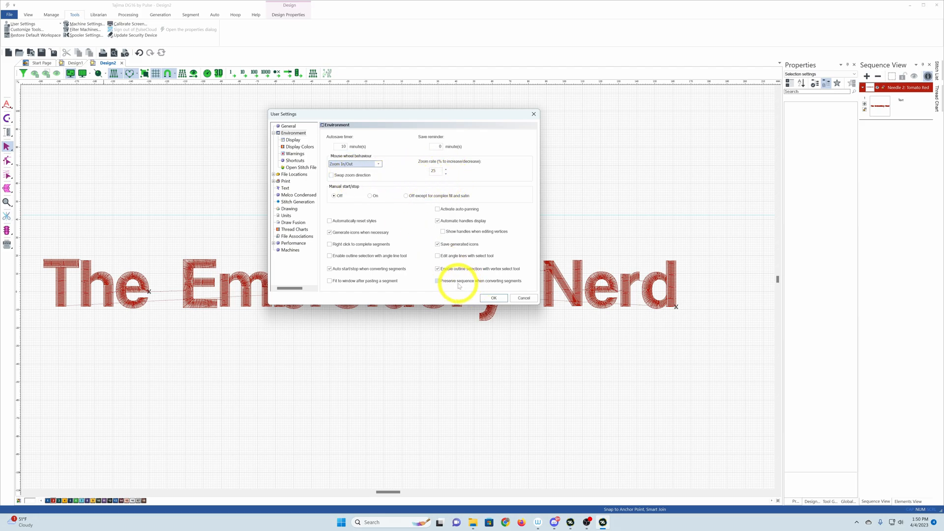
{"action": "left_click", "coordinate": [371, 199]}
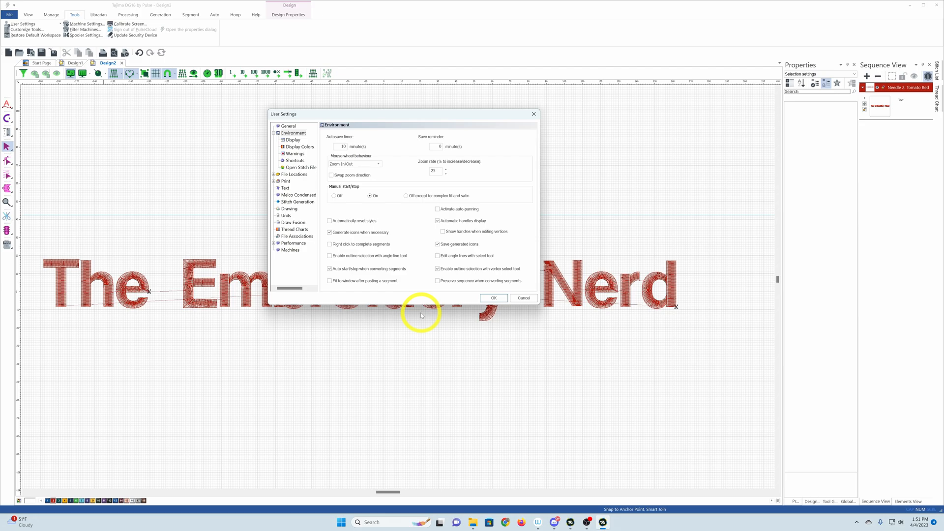
{"action": "left_click", "coordinate": [336, 196]}
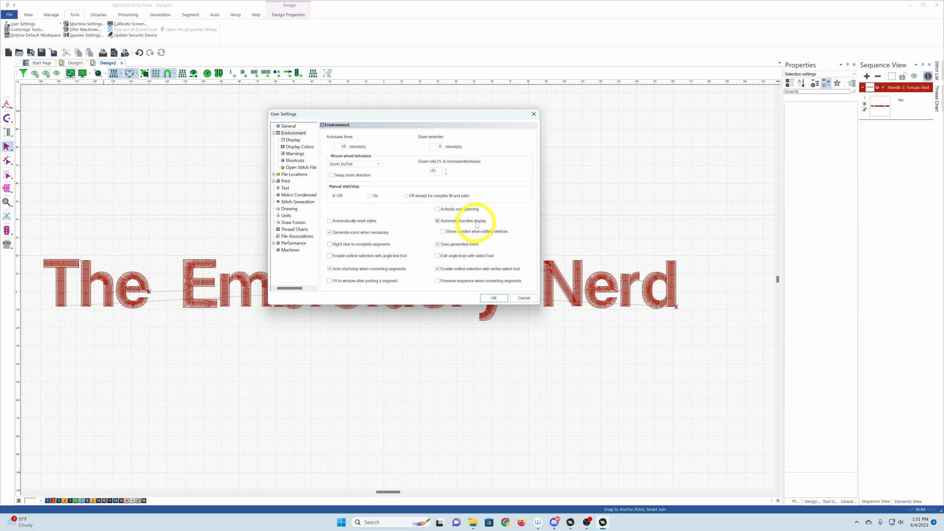
Enable showing handles when editing vertices and editing angle lines with the select tool, leaving right click to complete segments off
{"action": "left_click", "coordinate": [442, 231]}
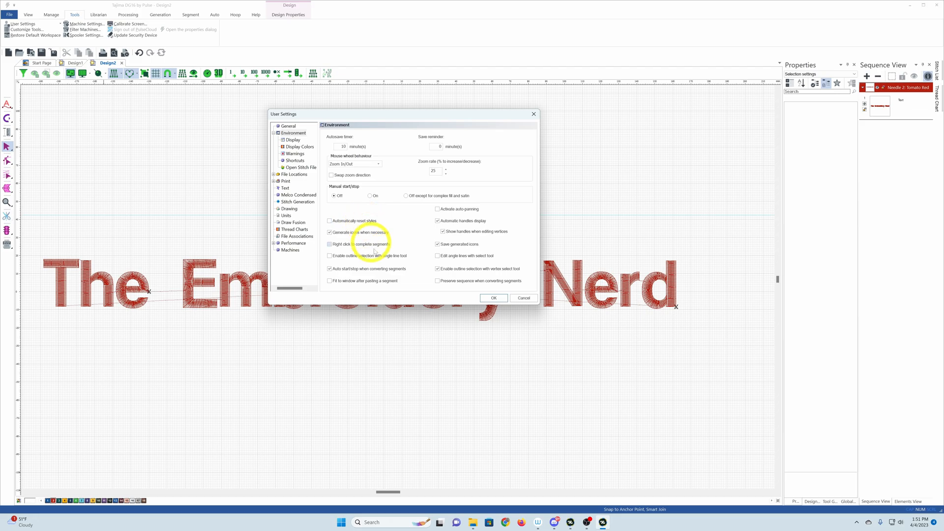
{"action": "left_click", "coordinate": [330, 244]}
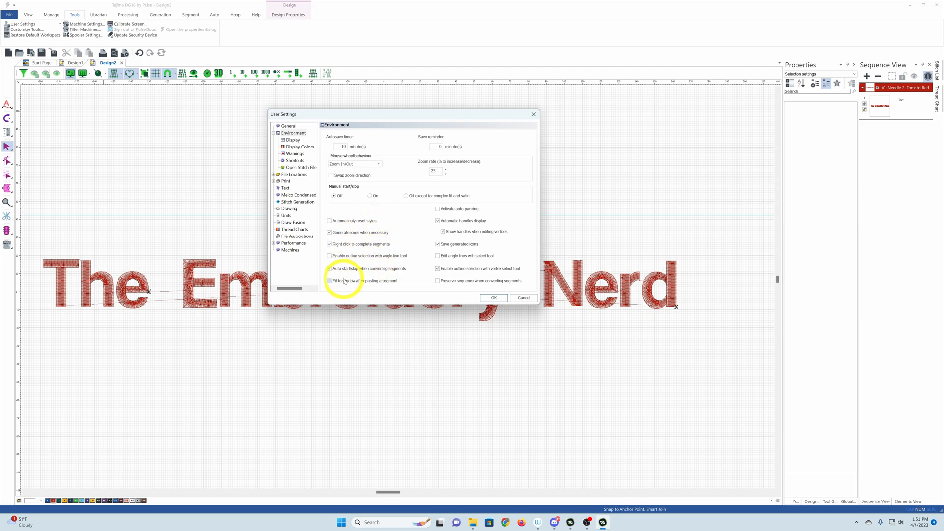
{"action": "left_click", "coordinate": [330, 244]}
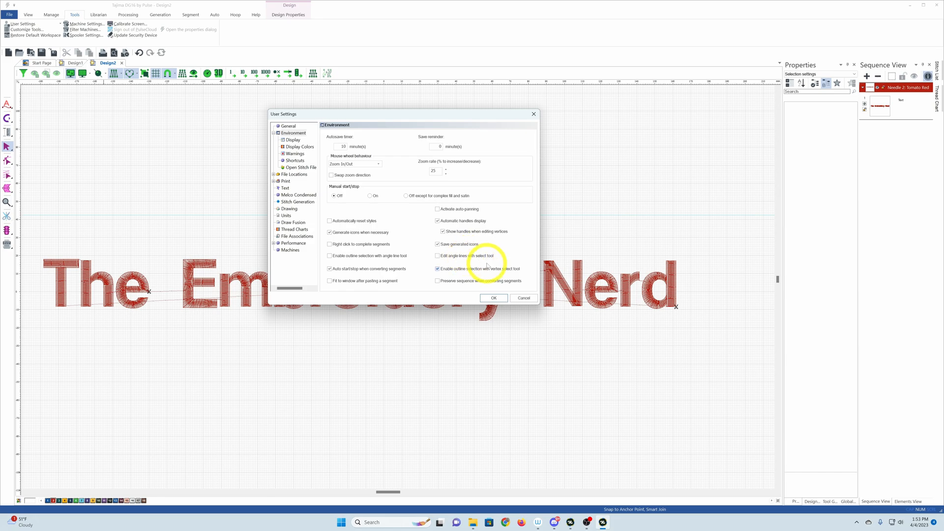
{"action": "left_click", "coordinate": [485, 258]}
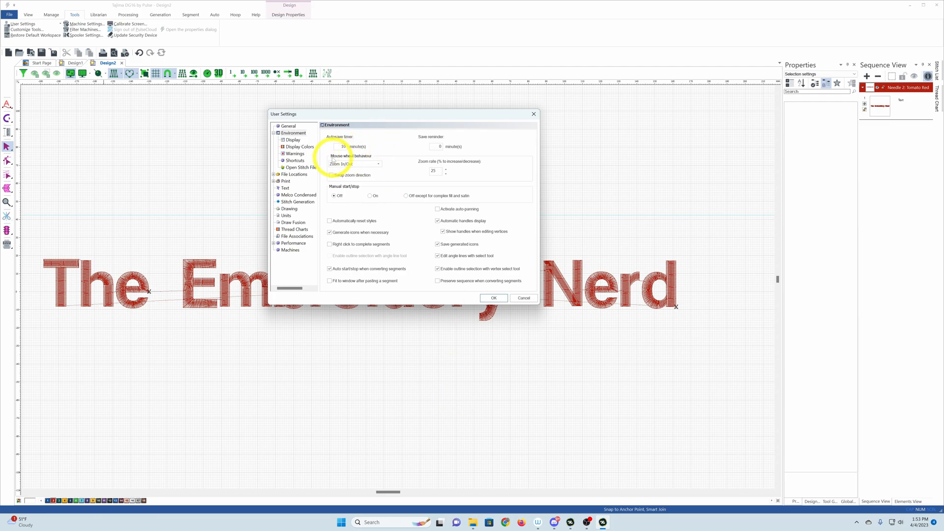
In the Display settings, set the stitch point size to Large and color to Black, keeping Properties window as the default ribbon window
{"action": "left_click", "coordinate": [293, 140]}
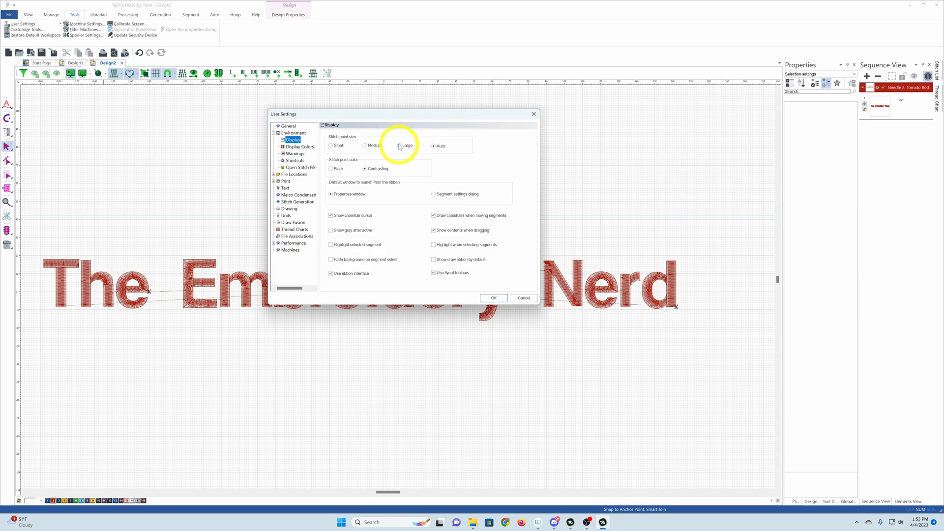
{"action": "left_click", "coordinate": [399, 145]}
{"action": "left_click", "coordinate": [331, 168]}
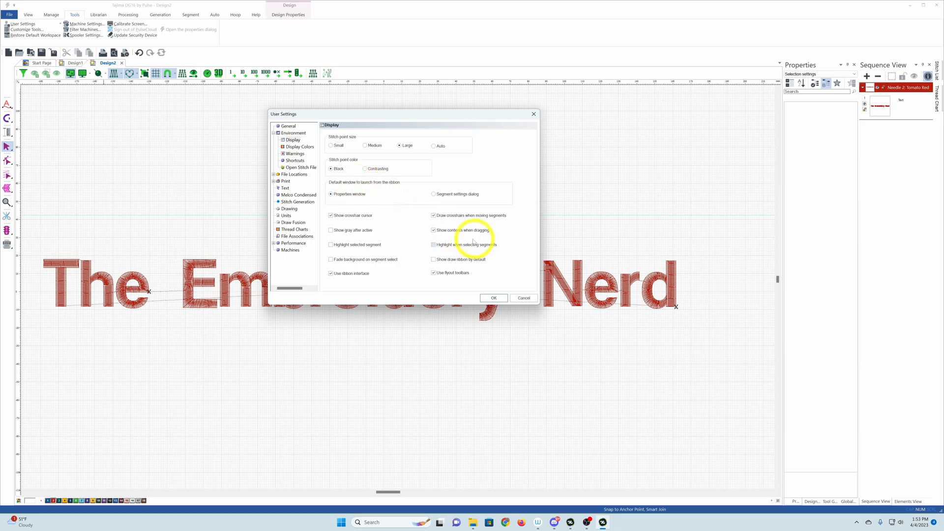
{"action": "left_click", "coordinate": [433, 195]}
{"action": "left_click", "coordinate": [337, 195]}
{"action": "left_click", "coordinate": [399, 296]}
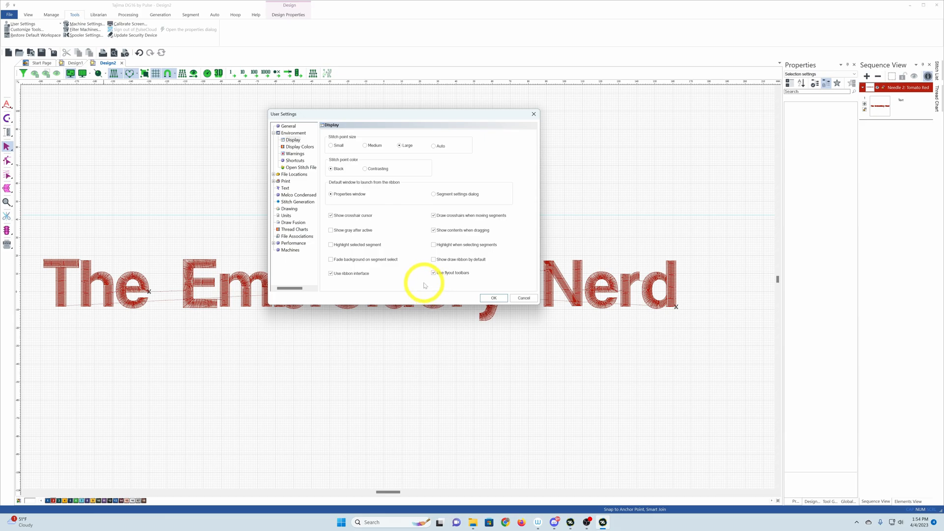
Turn on showing the draw ribbon by default, turn off flyout toolbars, and apply the user settings
{"action": "left_click", "coordinate": [433, 259]}
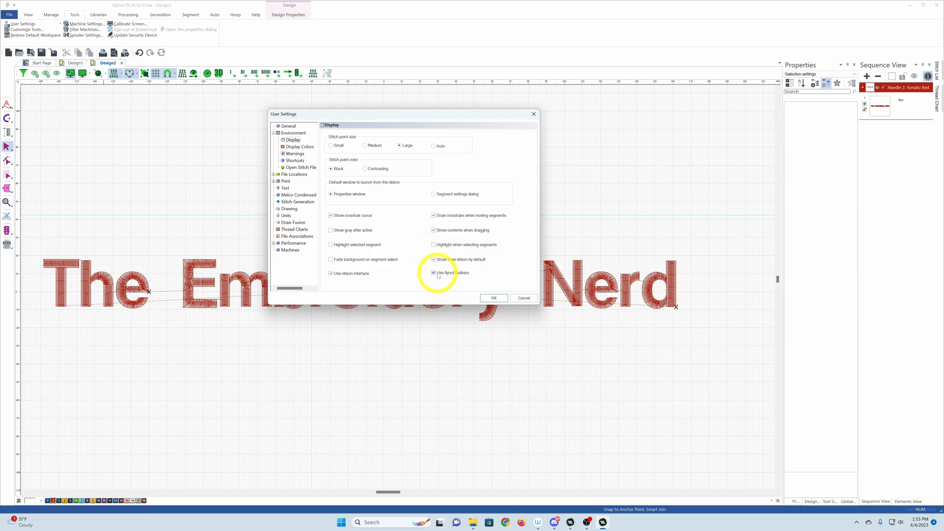
{"action": "left_click", "coordinate": [436, 273]}
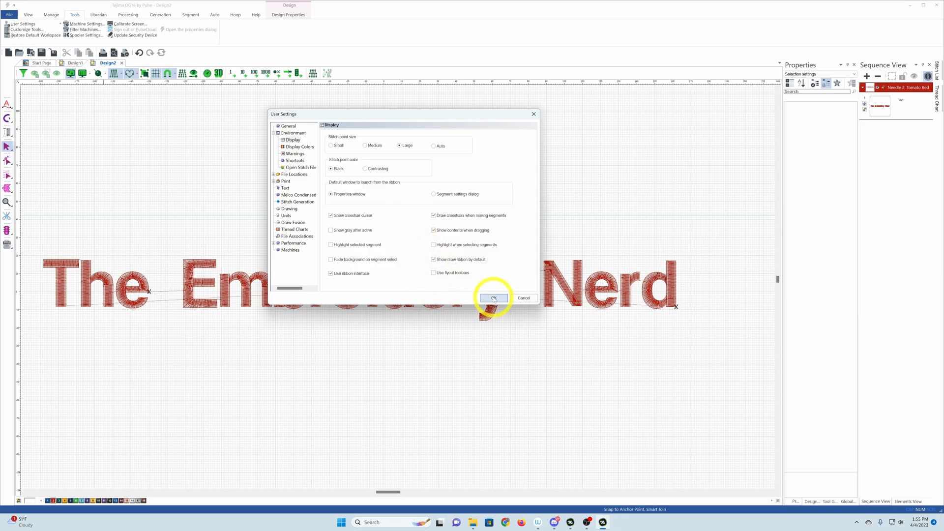
{"action": "left_click", "coordinate": [493, 298]}
{"action": "left_click", "coordinate": [432, 229]}
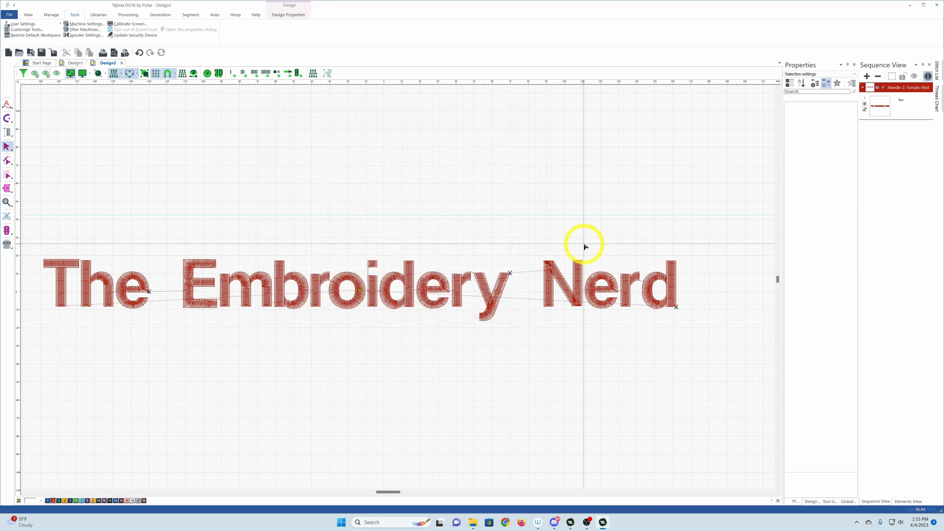
Restart the program without saving Design1 and Design2, and create a new blank design
{"action": "left_click", "coordinate": [937, 5]}
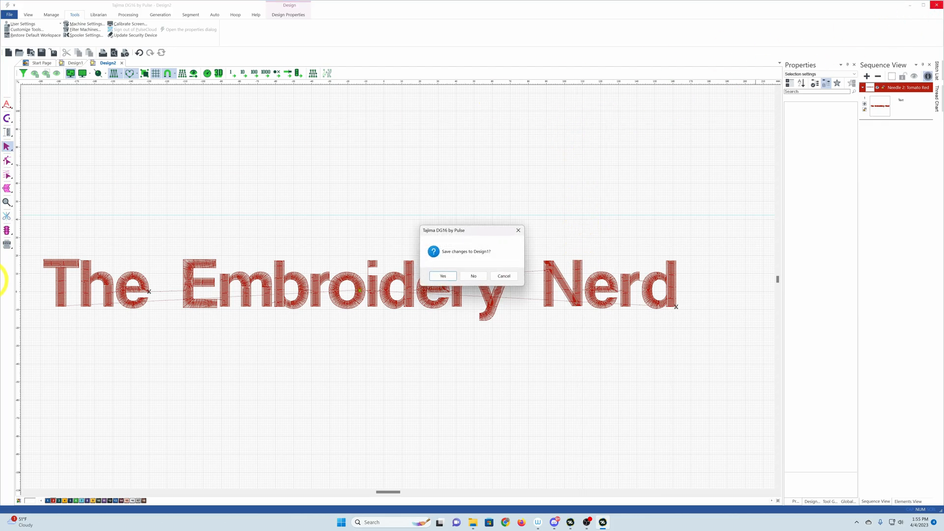
{"action": "left_click", "coordinate": [473, 276]}
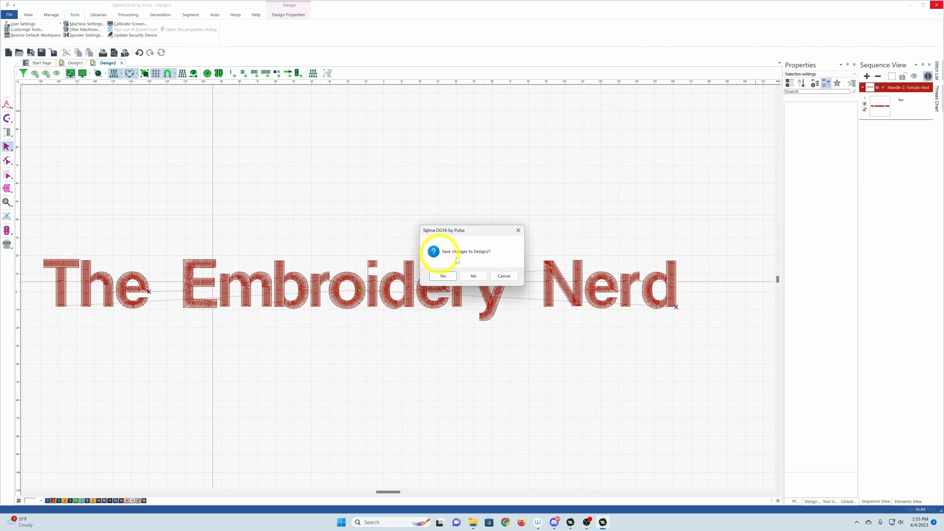
{"action": "left_click", "coordinate": [475, 276]}
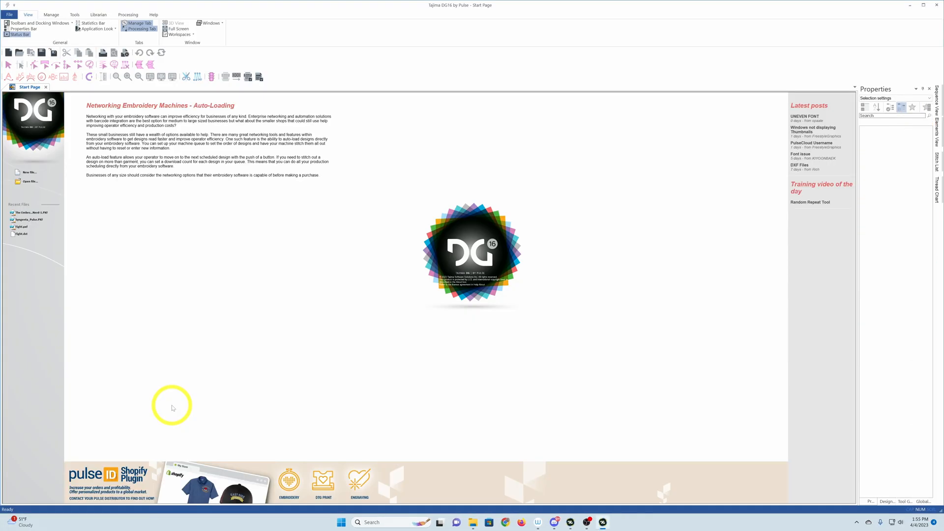
{"action": "left_click", "coordinate": [8, 53]}
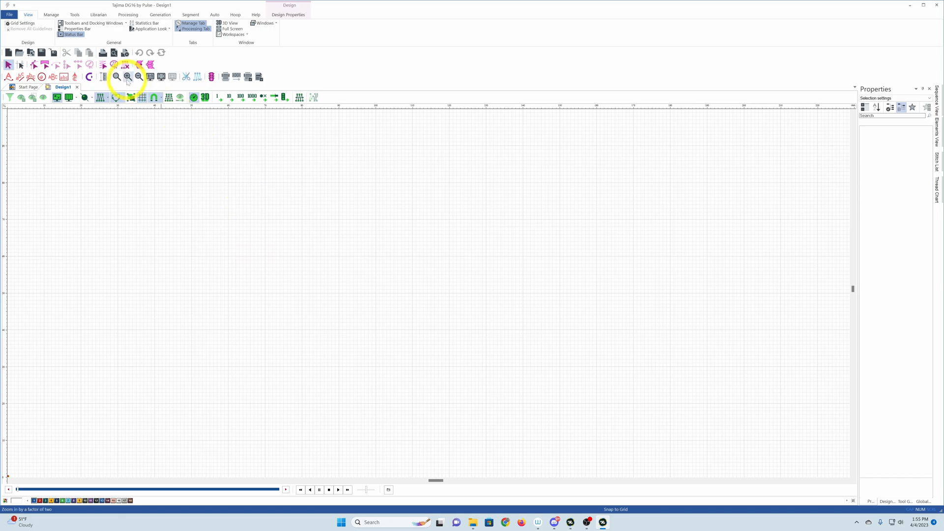
Reopen the user settings and review the Display and Display Colors pages, including the default background color choices, and close the dialog
{"action": "left_click", "coordinate": [75, 15]}
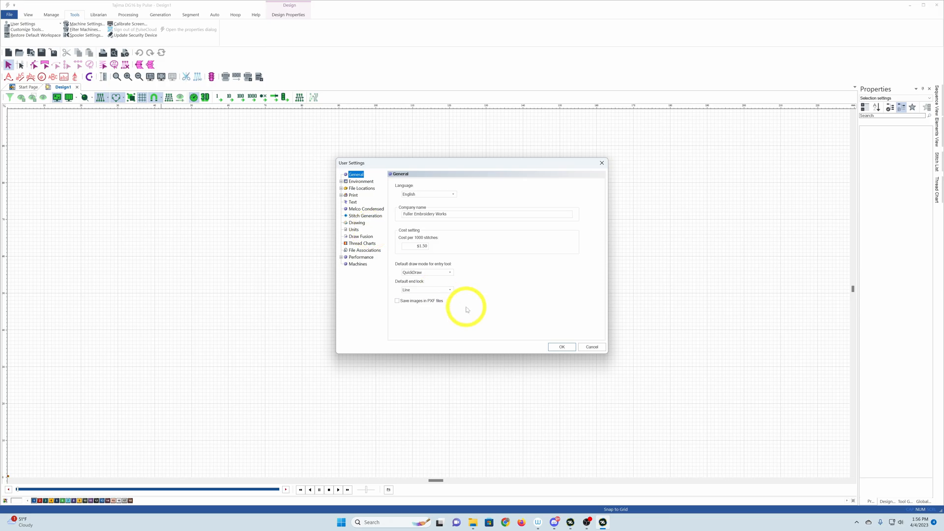
{"action": "left_click", "coordinate": [340, 181]}
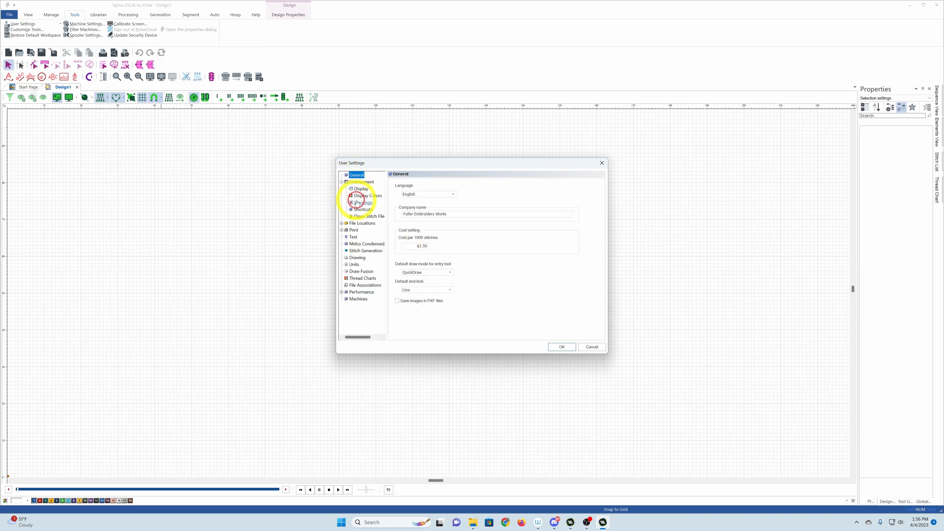
{"action": "left_click", "coordinate": [361, 189]}
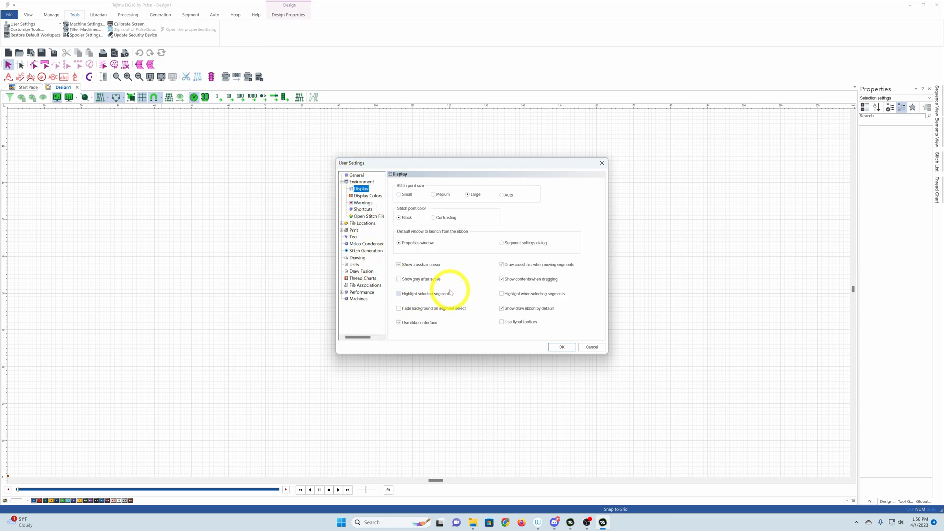
{"action": "left_click", "coordinate": [367, 195]}
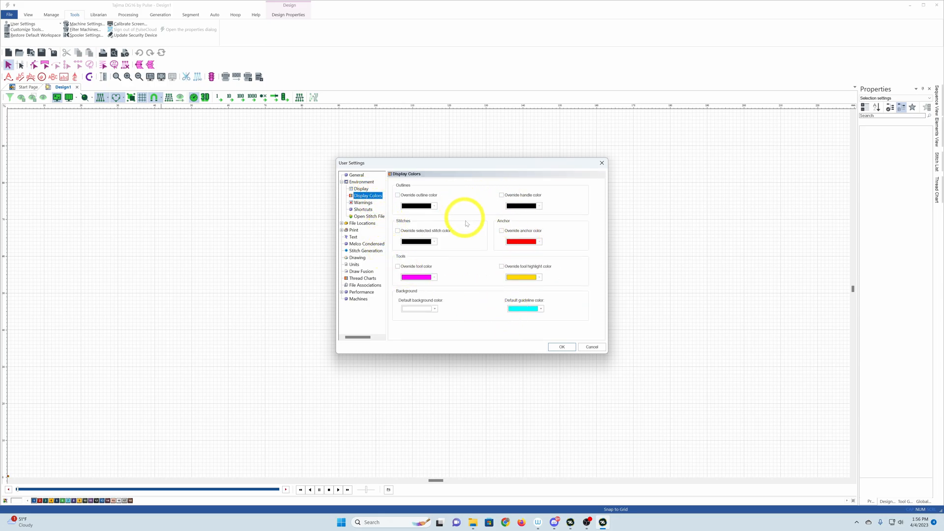
{"action": "left_click", "coordinate": [435, 309]}
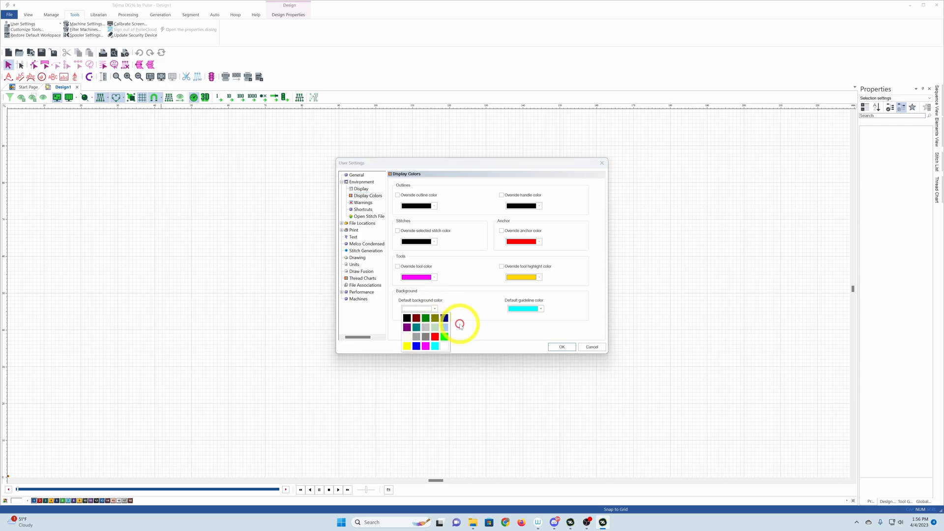
{"action": "left_click", "coordinate": [426, 333]}
{"action": "left_click", "coordinate": [562, 346]}
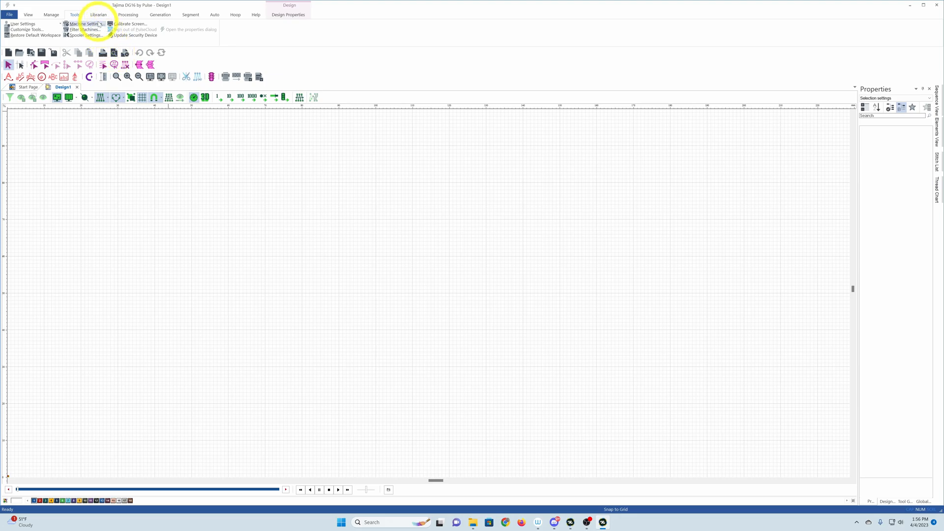
Reopen the user settings and turn on both stitch-to-outline conversion warnings in the Environment Warnings settings
{"action": "left_click", "coordinate": [22, 24]}
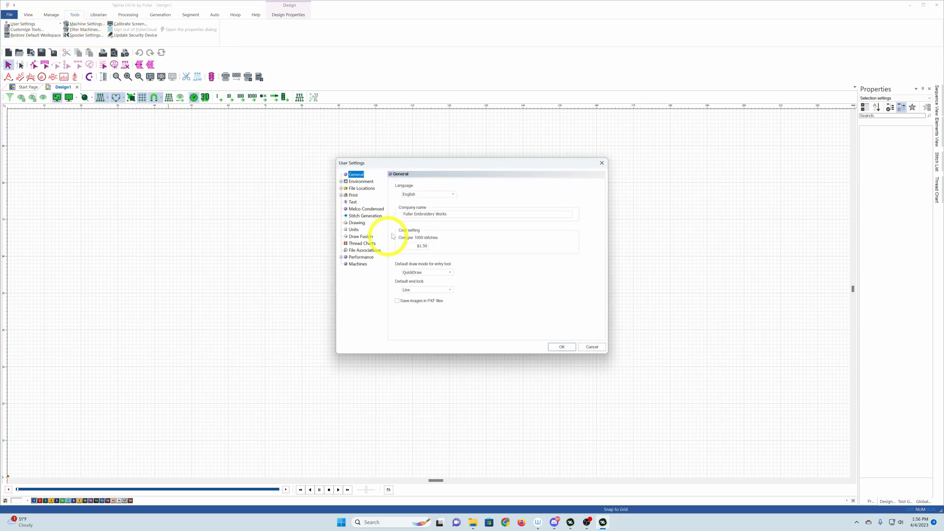
{"action": "left_click", "coordinate": [364, 182]}
{"action": "double_click", "coordinate": [363, 182]}
{"action": "left_click", "coordinate": [361, 190]}
{"action": "left_click", "coordinate": [364, 196]}
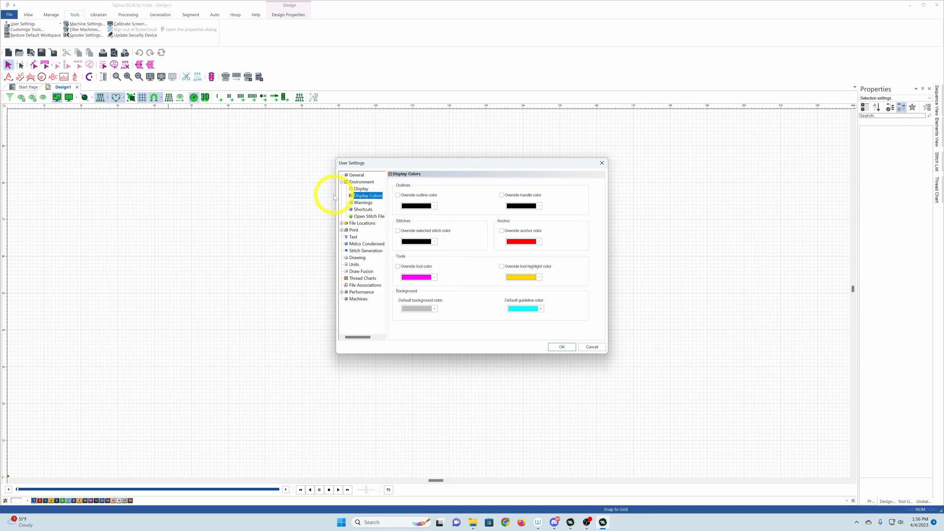
{"action": "left_click", "coordinate": [362, 203]}
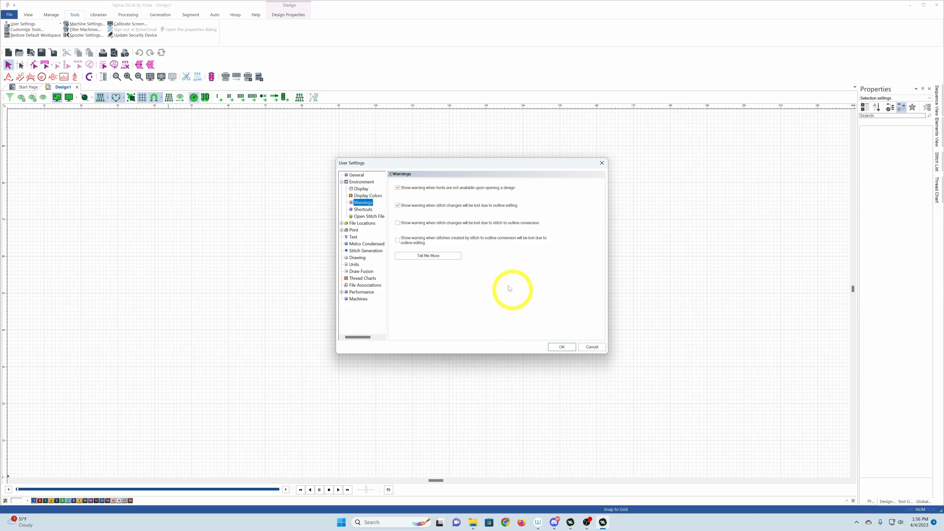
{"action": "left_click", "coordinate": [452, 227]}
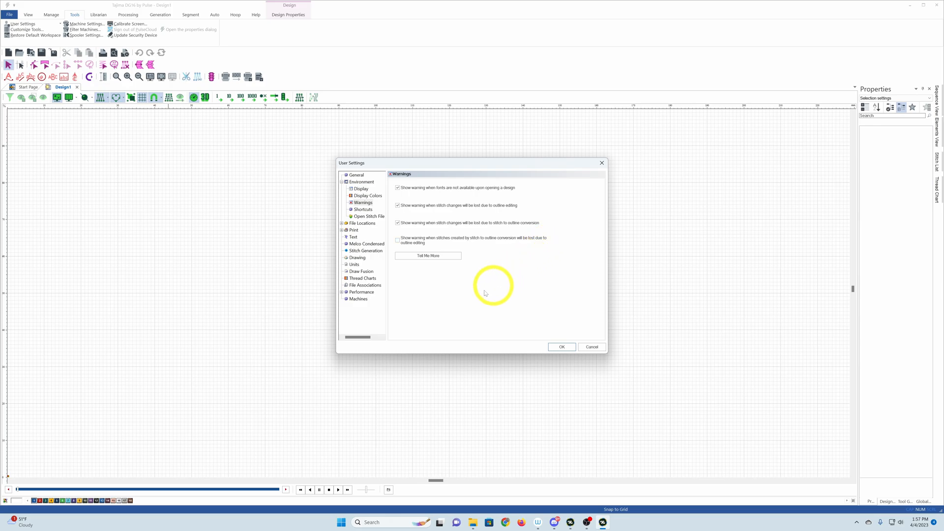
{"action": "left_click", "coordinate": [398, 240]}
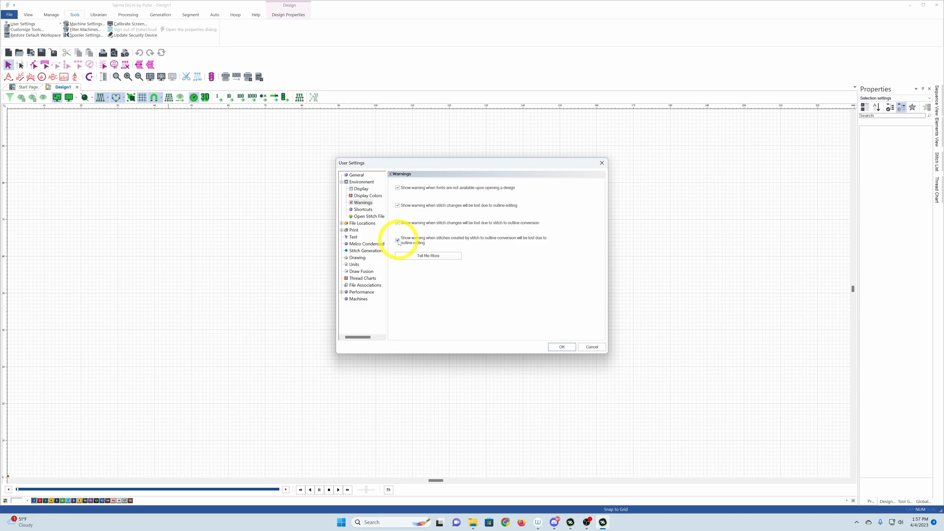
Review the Shortcuts page, try "Always convert segments to outlines" for opening stitch files, and return to "Remember the previous setting"
{"action": "left_click", "coordinate": [364, 209]}
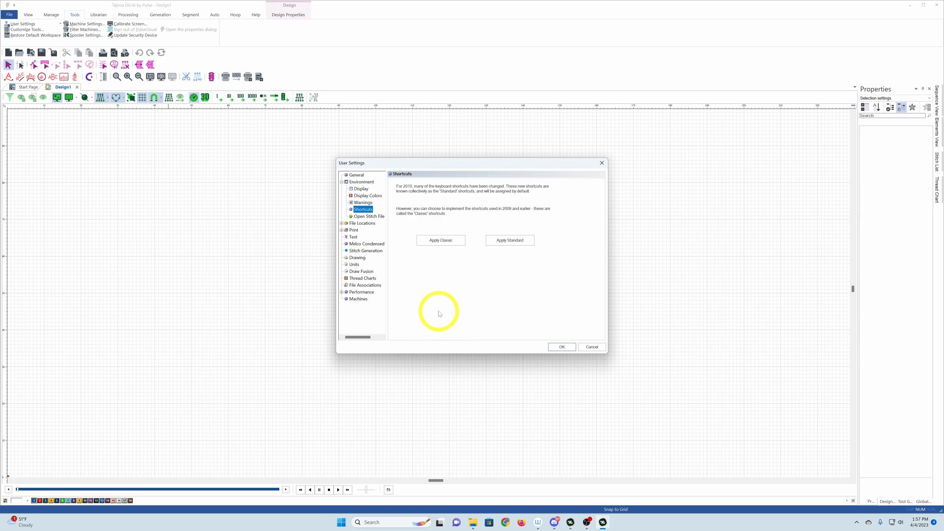
{"action": "left_click", "coordinate": [368, 217]}
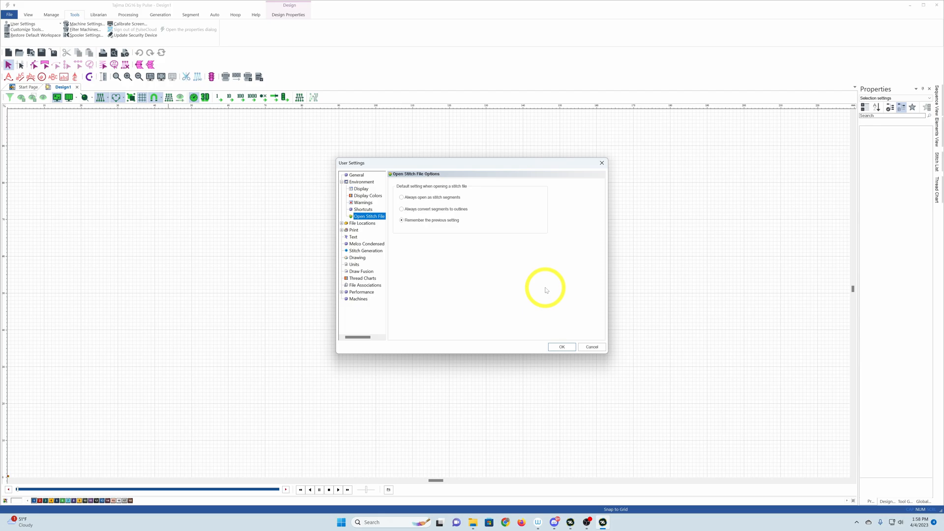
{"action": "left_click", "coordinate": [436, 211]}
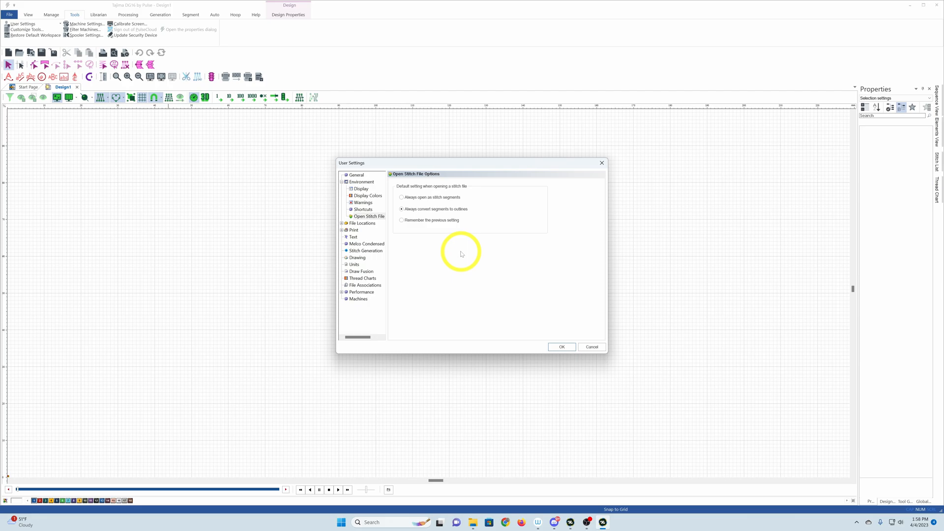
{"action": "left_click", "coordinate": [412, 222]}
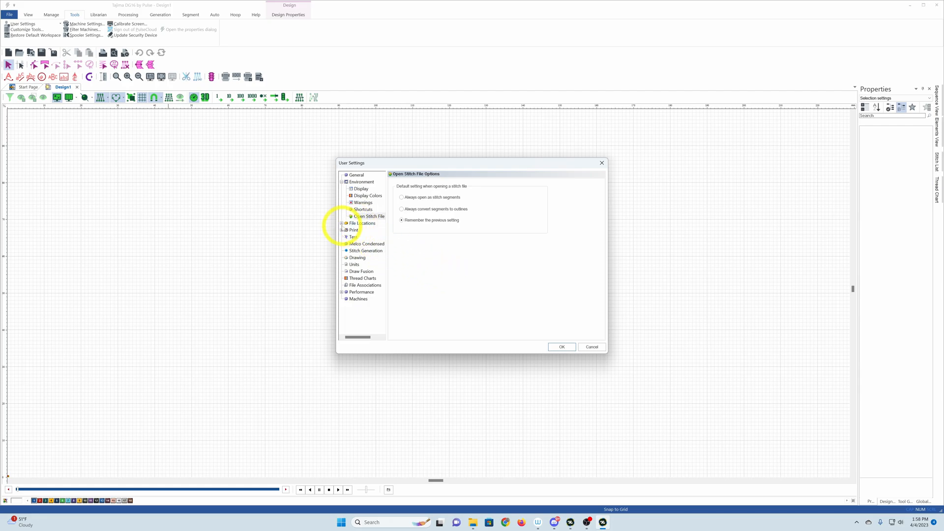
Review the default folders on the File Locations page and its Advanced page
{"action": "left_click", "coordinate": [342, 224]}
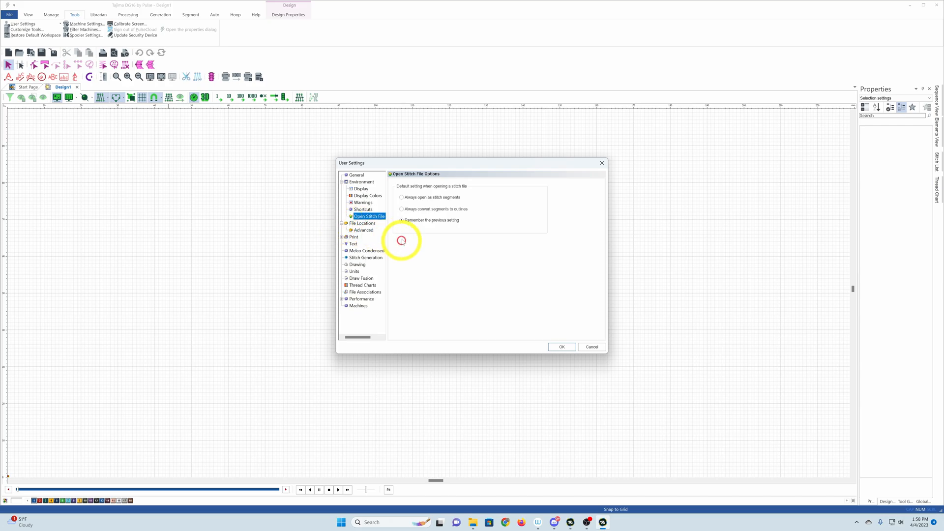
{"action": "left_click", "coordinate": [365, 229]}
{"action": "left_click", "coordinate": [363, 223]}
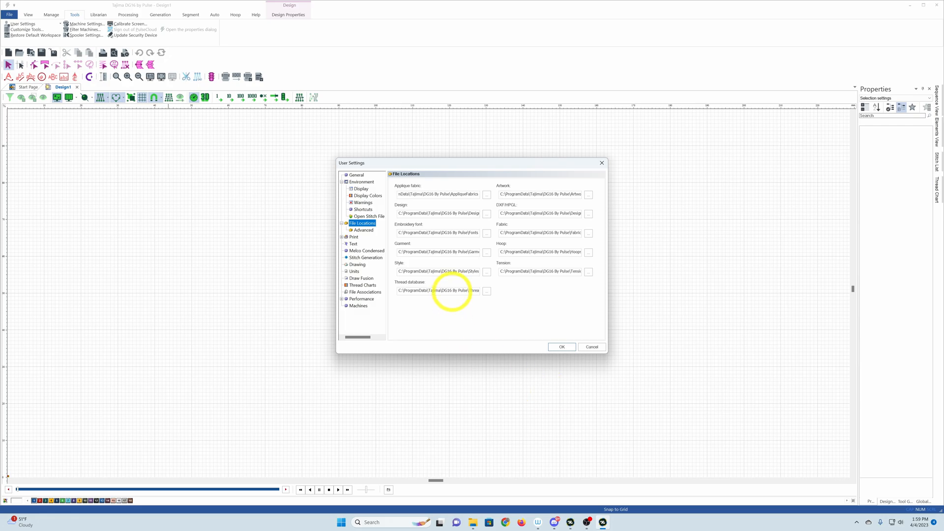
{"action": "left_click", "coordinate": [364, 231]}
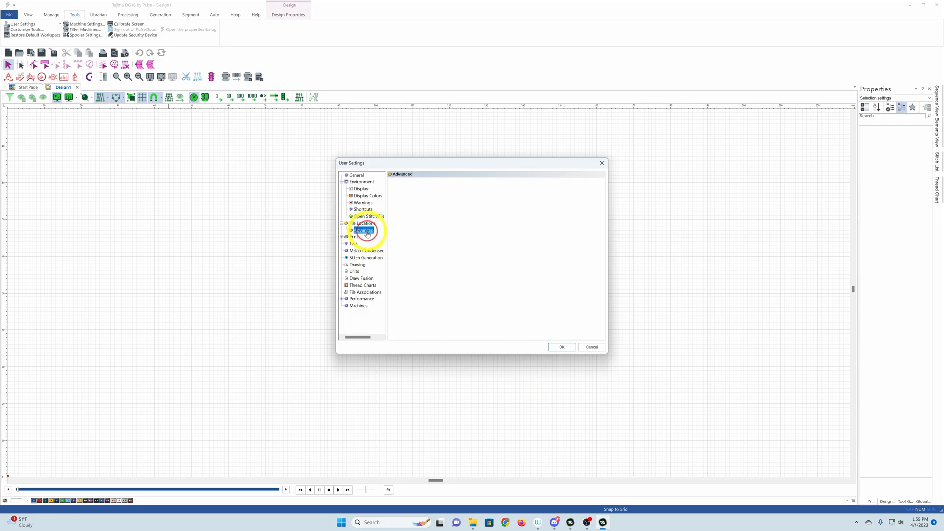
In the Print settings, exclude the estimate cost from the worksheets and include the recipe name
{"action": "left_click", "coordinate": [342, 237]}
{"action": "left_click", "coordinate": [353, 237]}
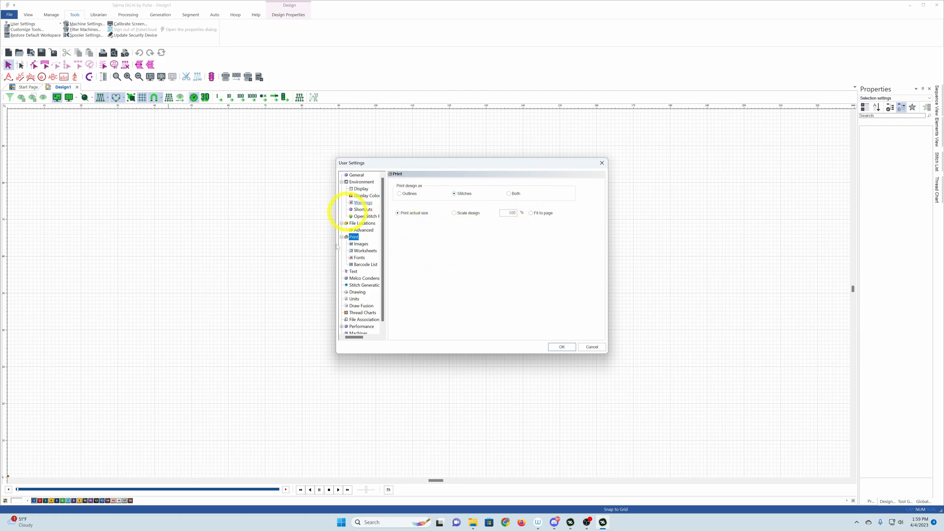
{"action": "left_click", "coordinate": [361, 244]}
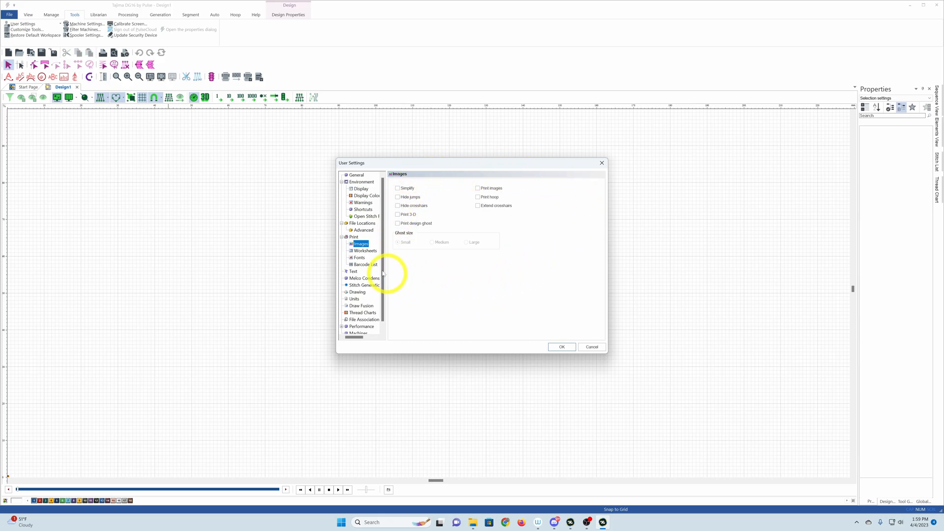
{"action": "left_click", "coordinate": [365, 251]}
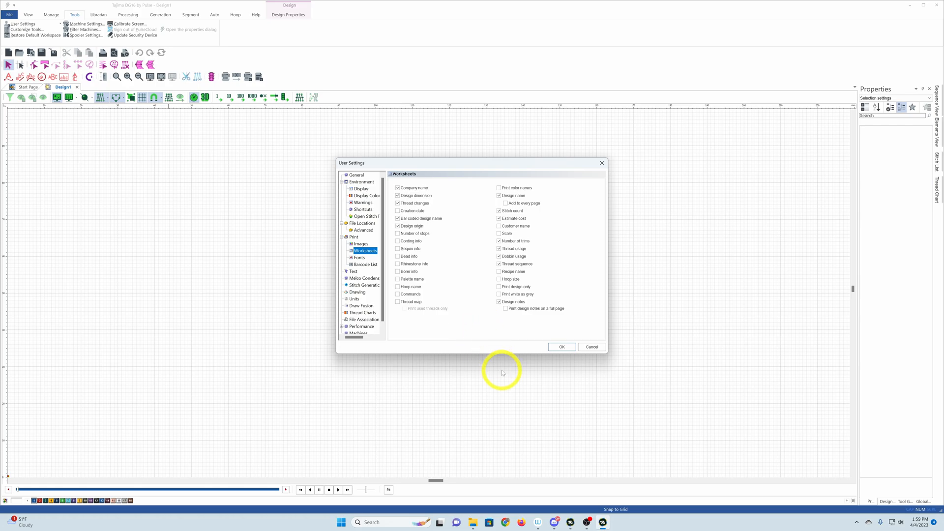
{"action": "left_click", "coordinate": [506, 218]}
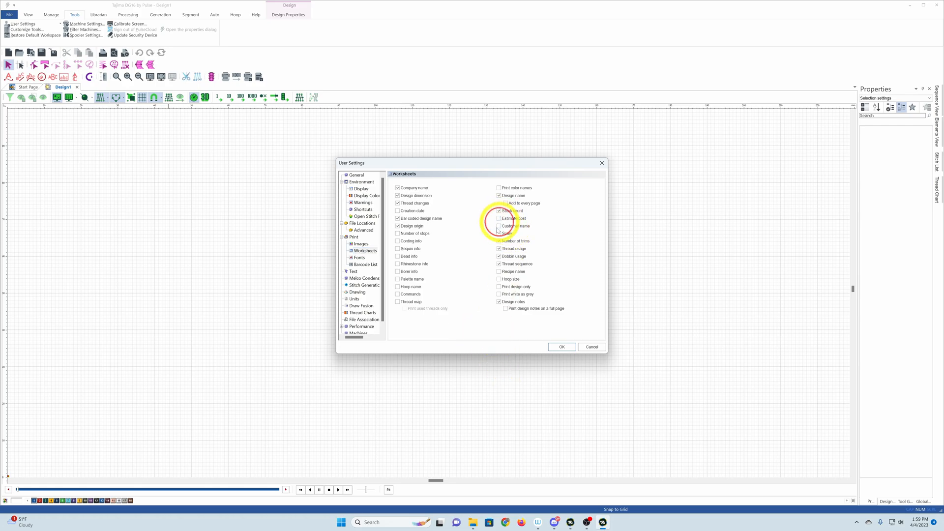
{"action": "left_click", "coordinate": [499, 278]}
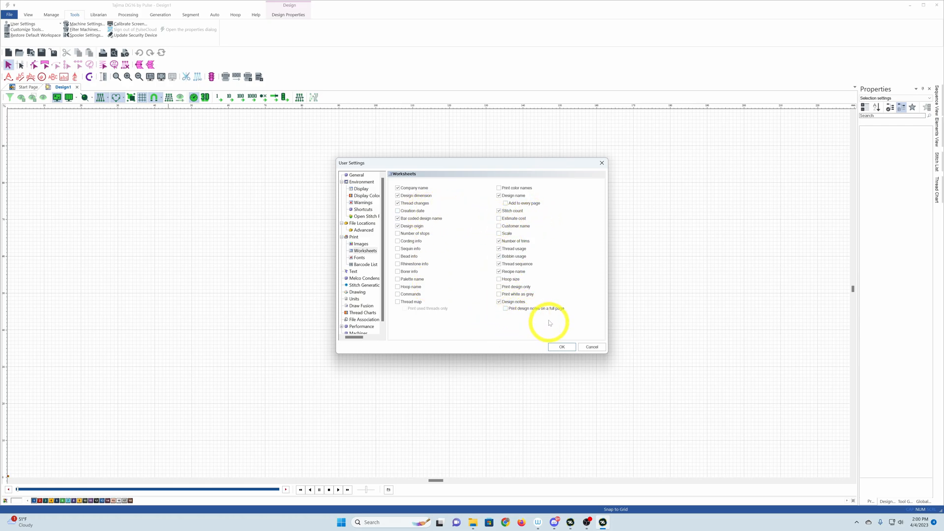
Examine the print font choices and the Barcode List print options
{"action": "left_click", "coordinate": [360, 257]}
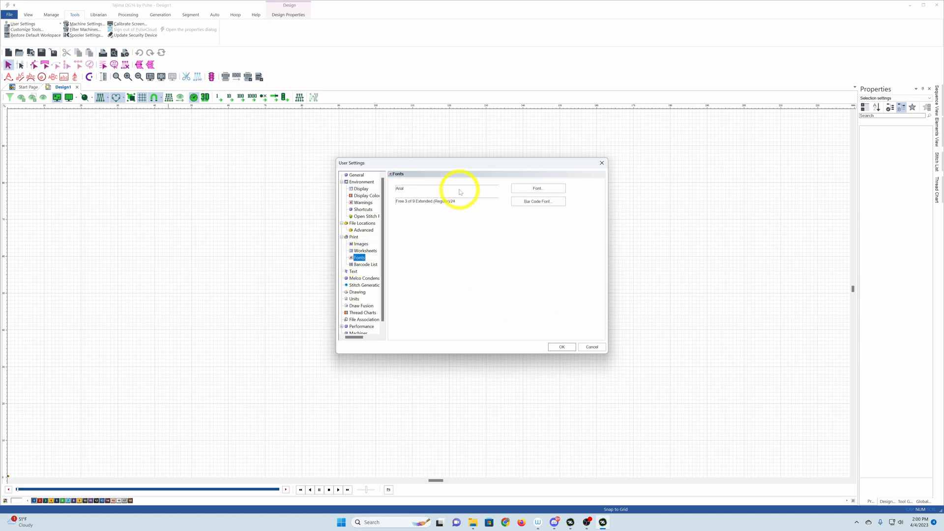
{"action": "left_click", "coordinate": [513, 192]}
{"action": "left_click", "coordinate": [541, 167]}
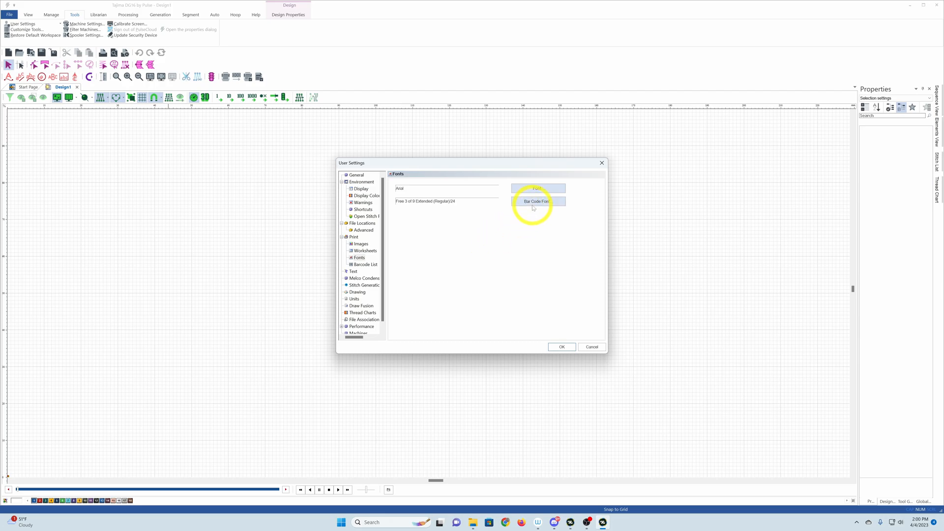
{"action": "left_click", "coordinate": [375, 266]}
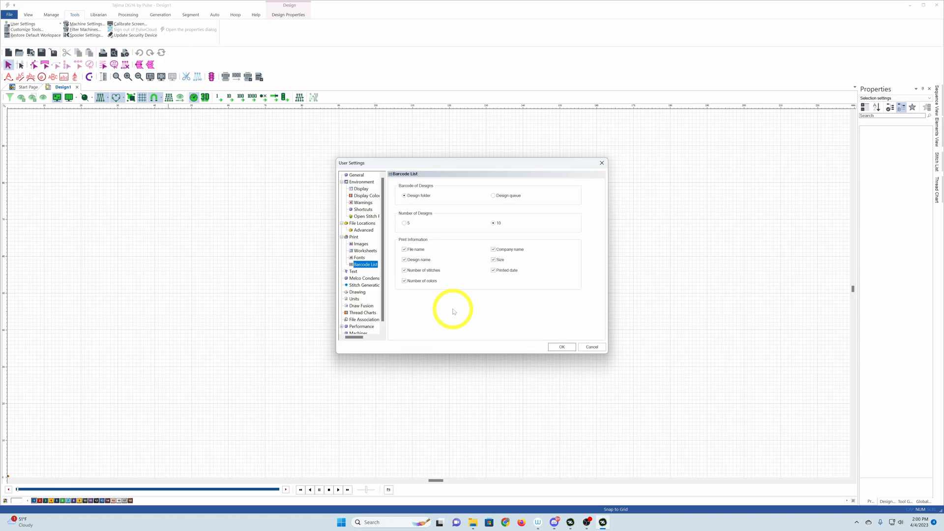
In the Text settings, try displaying all fonts, return to hiding old fonts, and review the character spacing table
{"action": "left_click", "coordinate": [342, 223]}
{"action": "left_click", "coordinate": [343, 182]}
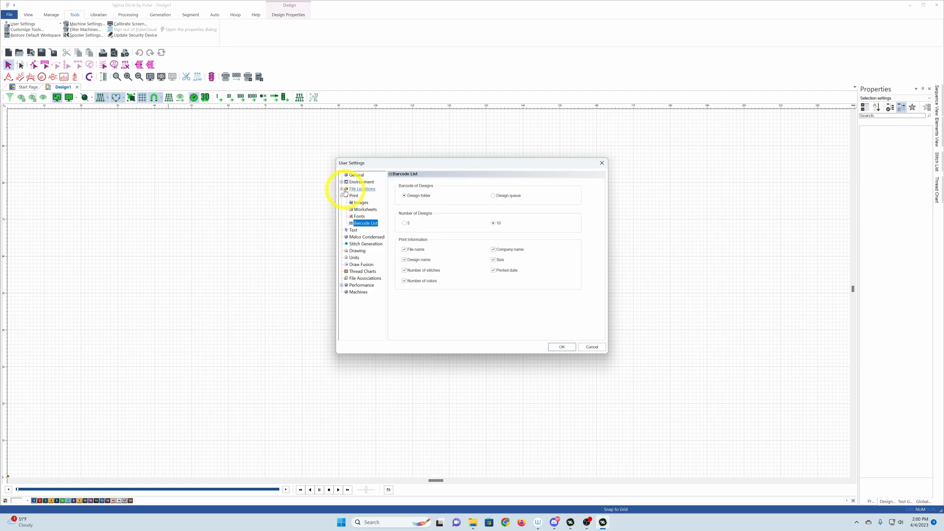
{"action": "double_click", "coordinate": [354, 197]}
{"action": "left_click", "coordinate": [354, 202]}
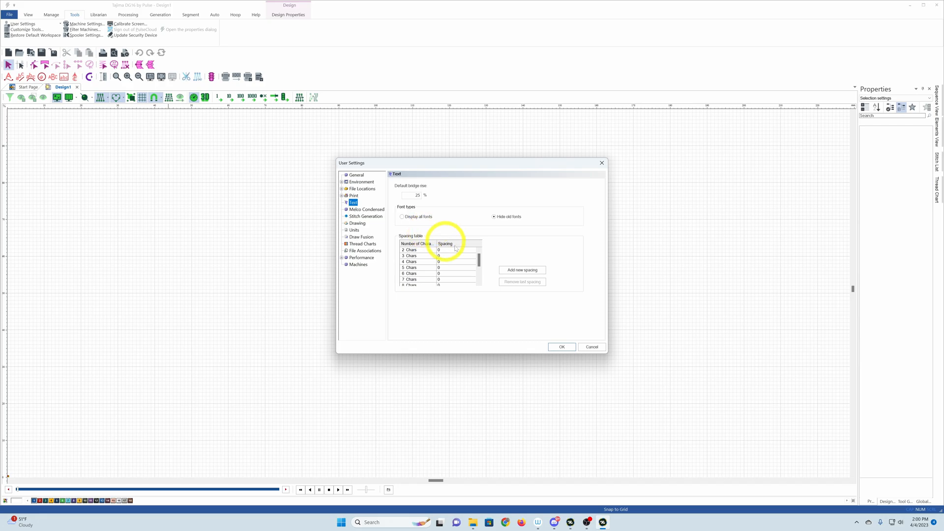
{"action": "left_click", "coordinate": [418, 219]}
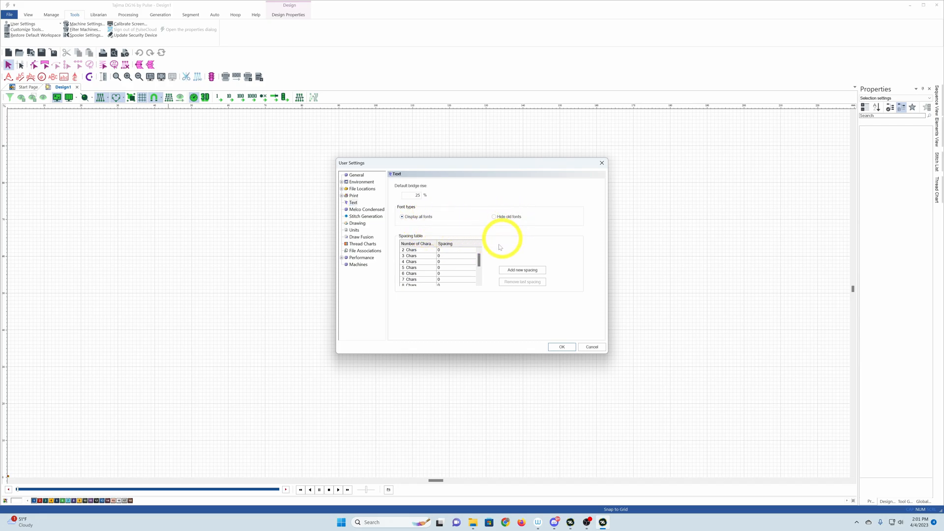
{"action": "mouse_move", "coordinate": [480, 260]}
{"action": "left_mouse_down"}
{"action": "mouse_move", "coordinate": [478, 289]}
{"action": "mouse_move", "coordinate": [481, 245]}
{"action": "left_mouse_up"}
{"action": "left_click", "coordinate": [493, 217]}
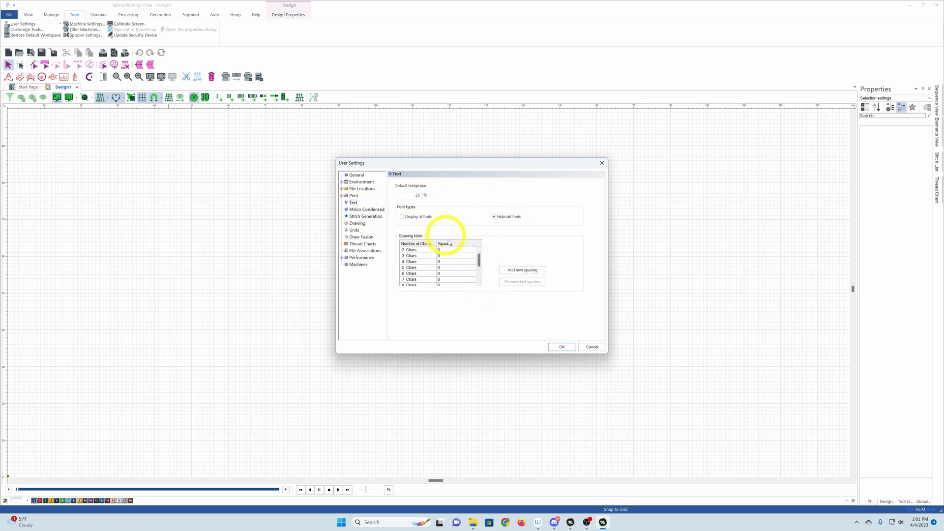
{"action": "scroll", "coordinate": [481, 278], "scroll_direction": "down", "scroll_amount": 2}
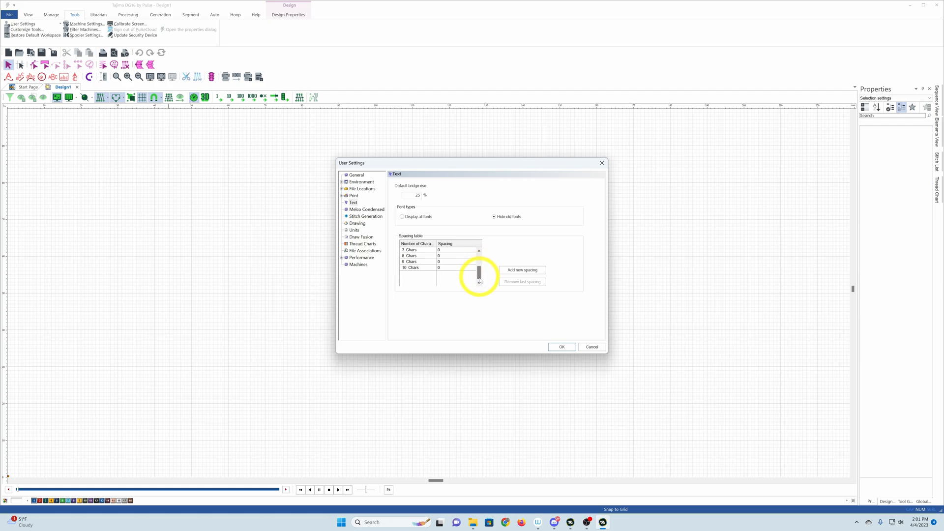
{"action": "scroll", "coordinate": [468, 266], "scroll_direction": "up", "scroll_amount": 2}
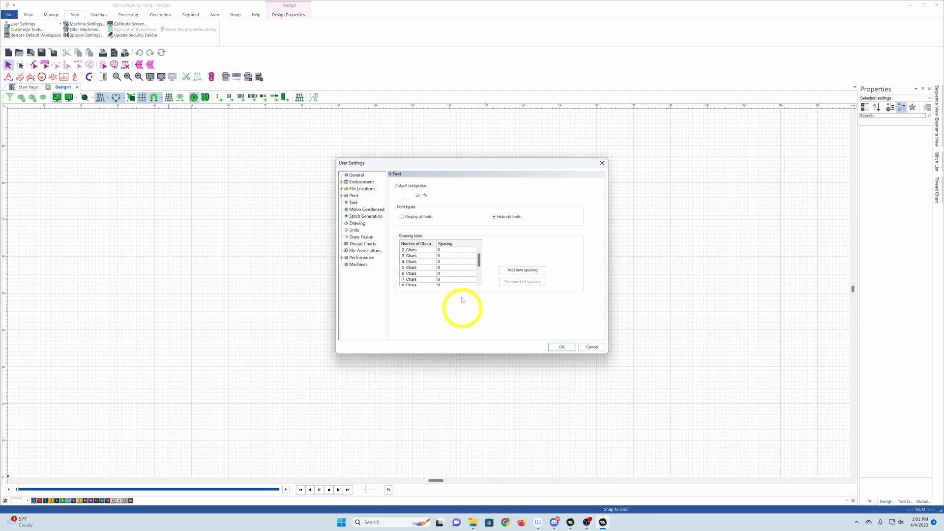
Review the Melco Condensed, Stitch Generation and Drawing pages, and set the units of measurement to Imperial (inch)
{"action": "left_click", "coordinate": [367, 209]}
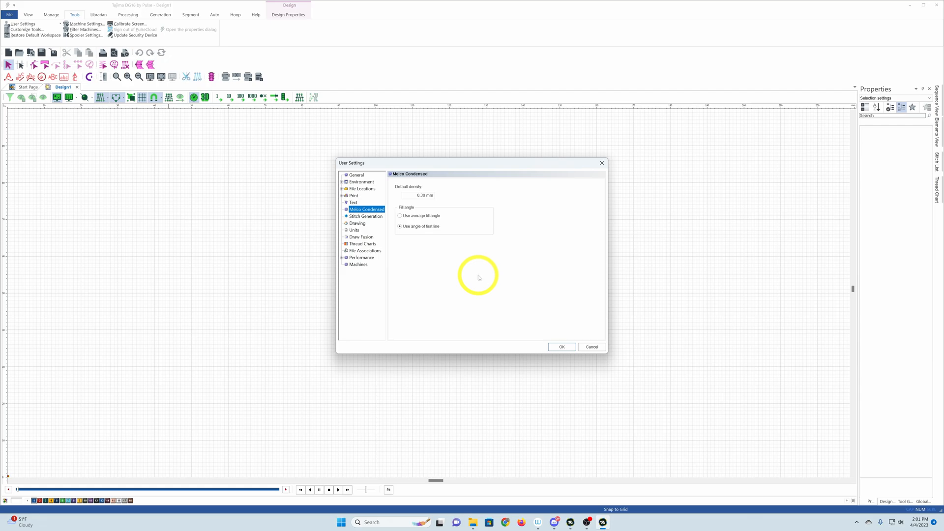
{"action": "left_click", "coordinate": [365, 210]}
{"action": "left_click", "coordinate": [365, 216]}
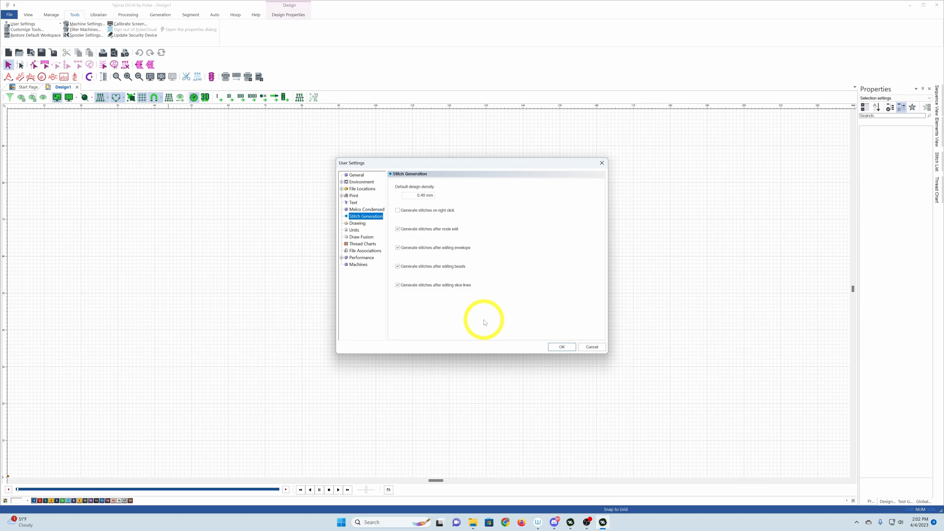
{"action": "left_click", "coordinate": [357, 223]}
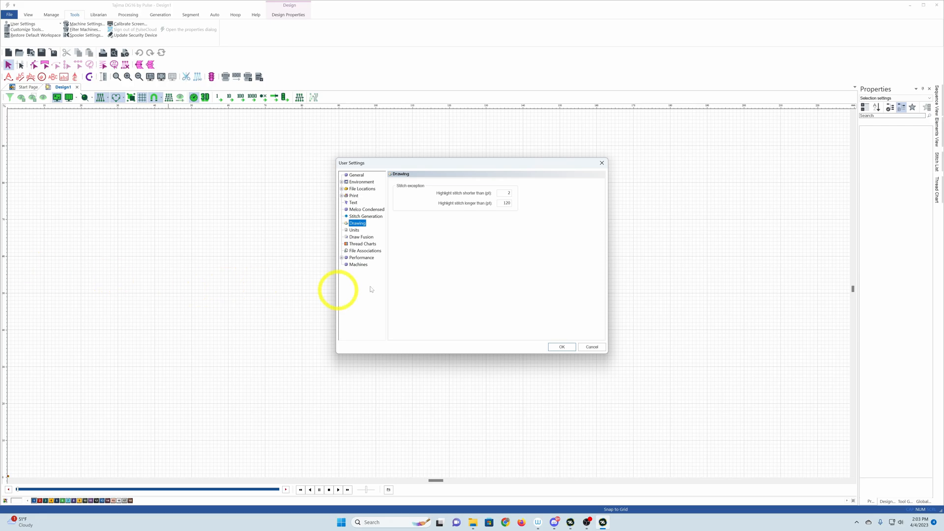
{"action": "left_click", "coordinate": [354, 230]}
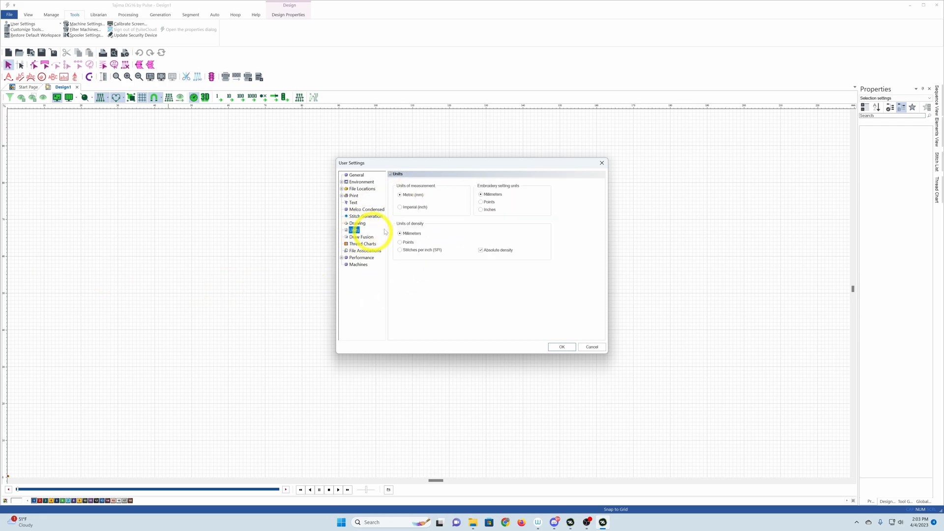
{"action": "left_click", "coordinate": [415, 207]}
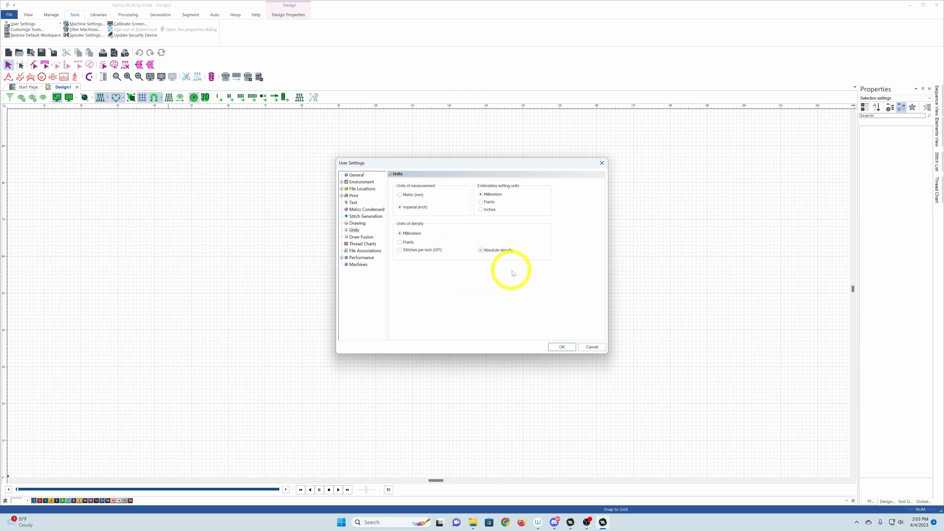
Review the Draw Fusion settings and the outline thickness choices, keeping thick outline treatment as Disabled
{"action": "left_click", "coordinate": [360, 237]}
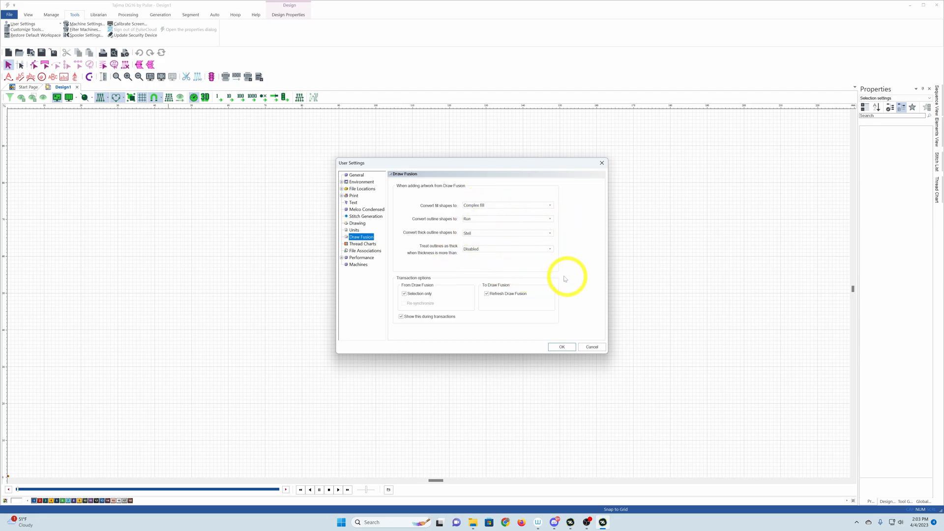
{"action": "left_click", "coordinate": [526, 249]}
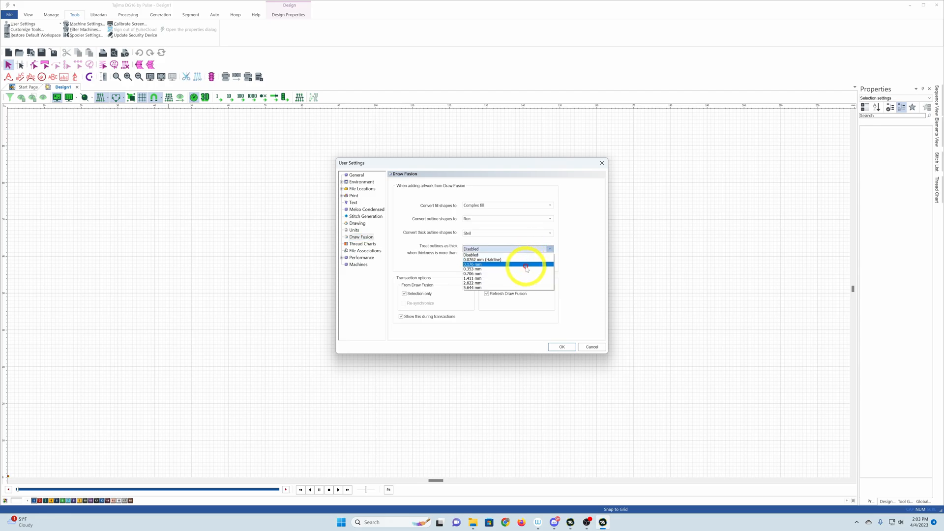
{"action": "left_click", "coordinate": [517, 255]}
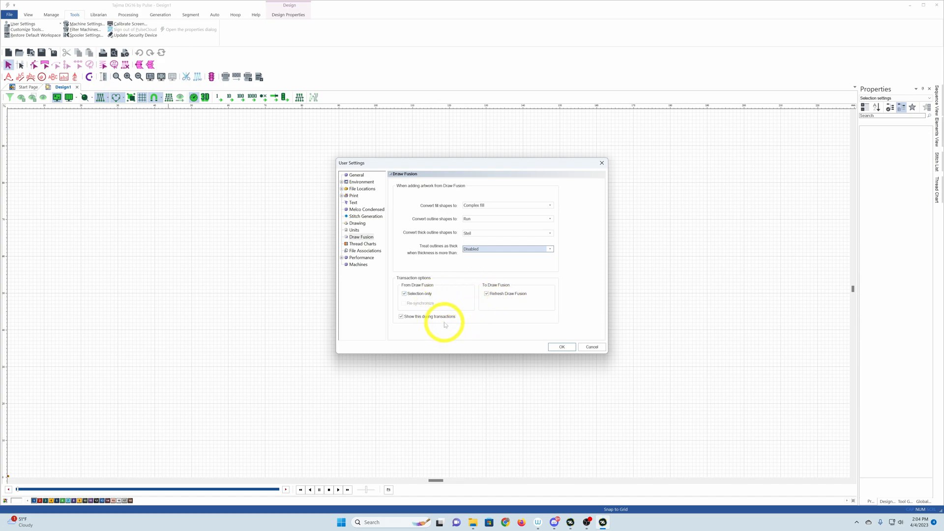
In the Thread Charts settings, set the default palette to MADEIRA PN40 PES
{"action": "left_click", "coordinate": [370, 246]}
{"action": "left_click", "coordinate": [432, 195]}
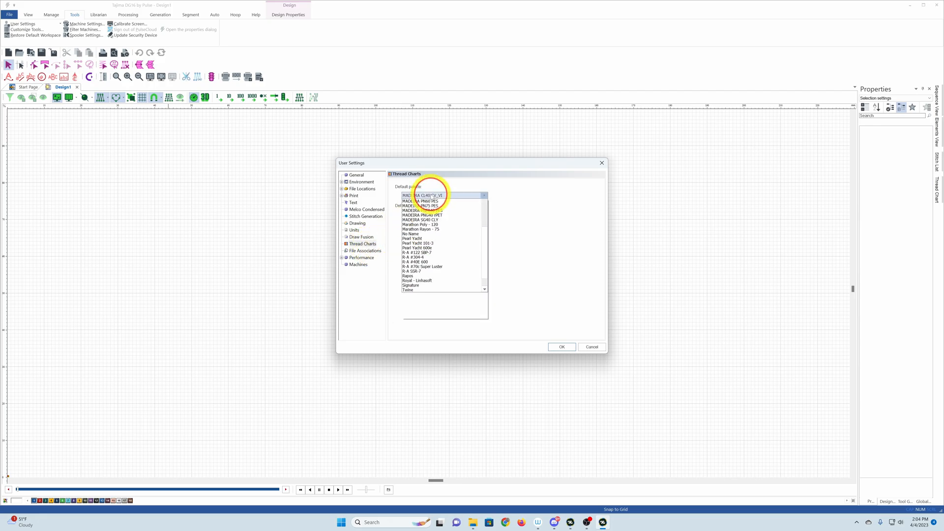
{"action": "left_click", "coordinate": [422, 193]}
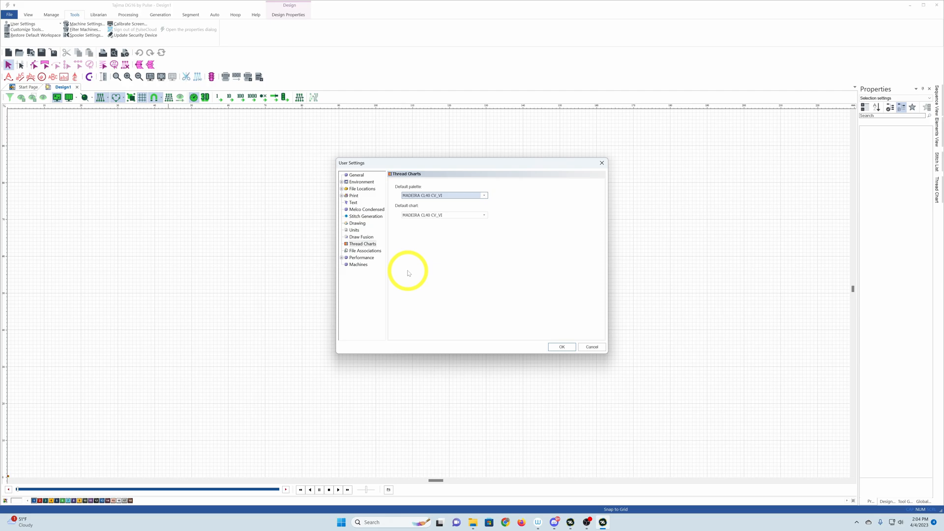
{"action": "left_click", "coordinate": [446, 195]}
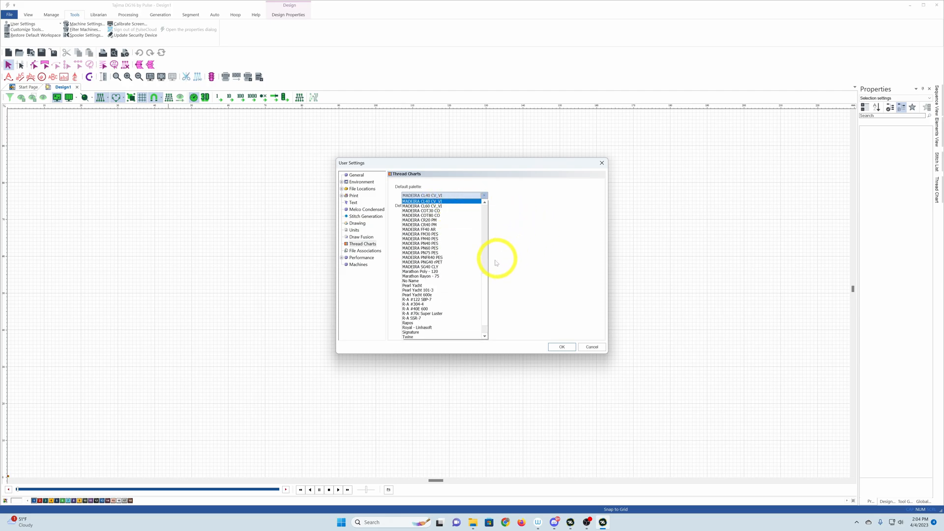
{"action": "scroll", "coordinate": [477, 280], "scroll_direction": "up", "scroll_amount": 4}
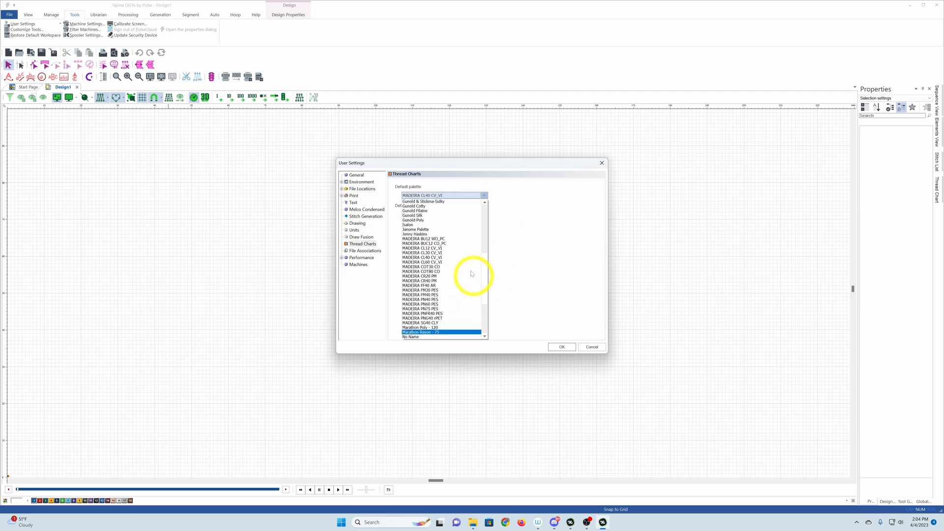
{"action": "left_click", "coordinate": [466, 302]}
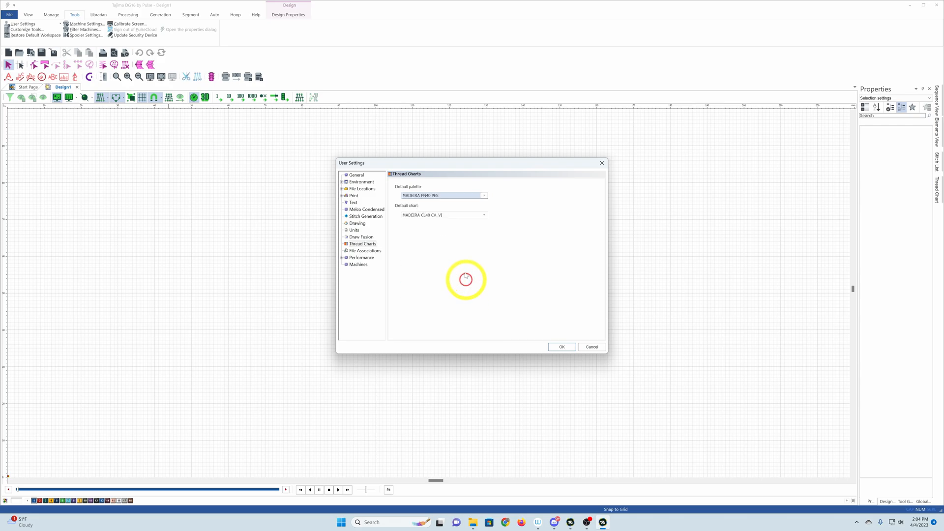
Set the default thread chart to MADEIRA PN40 PES
{"action": "left_click", "coordinate": [453, 215]}
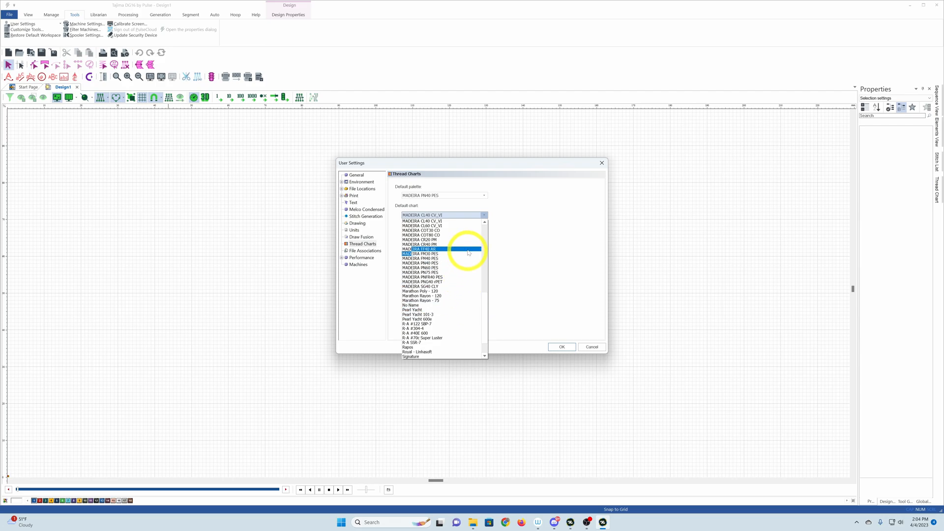
{"action": "scroll", "coordinate": [470, 248], "scroll_direction": "up", "scroll_amount": 2}
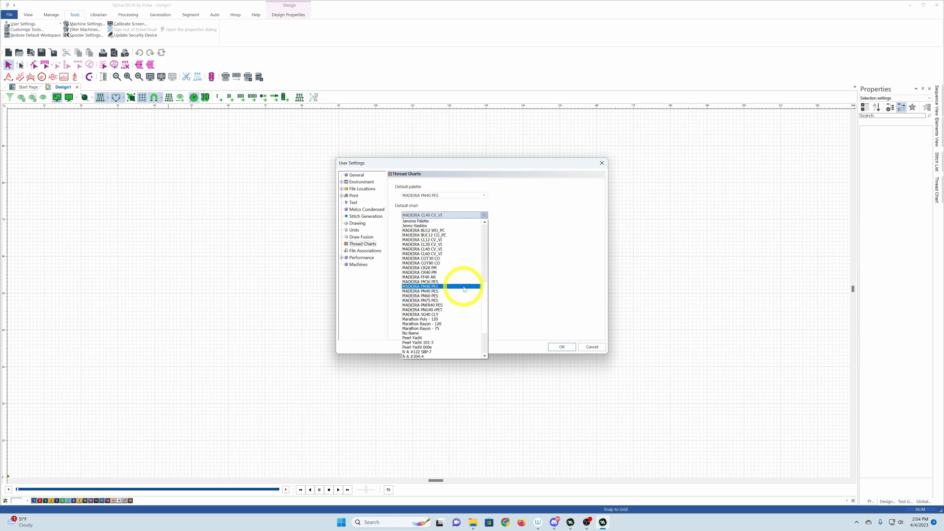
{"action": "left_click", "coordinate": [464, 290]}
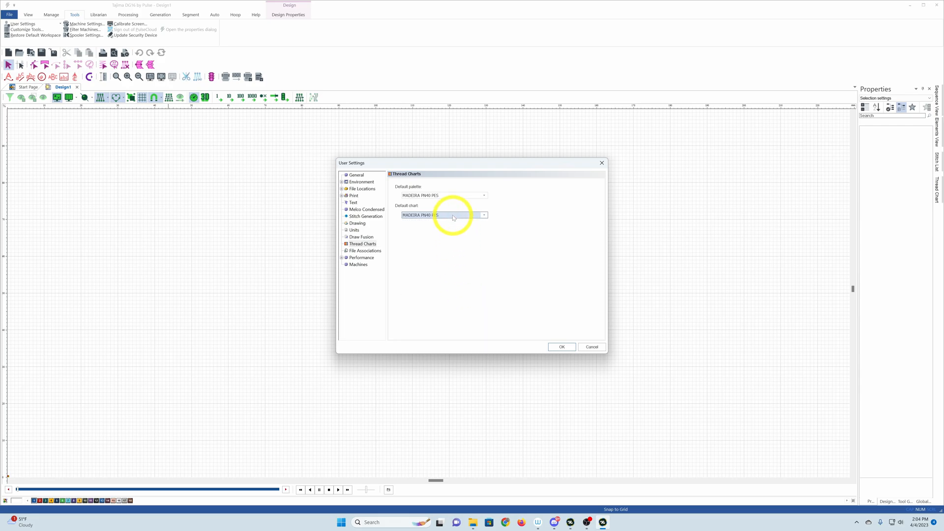
Review the list of available file types in the File Associations settings
{"action": "left_click", "coordinate": [372, 253]}
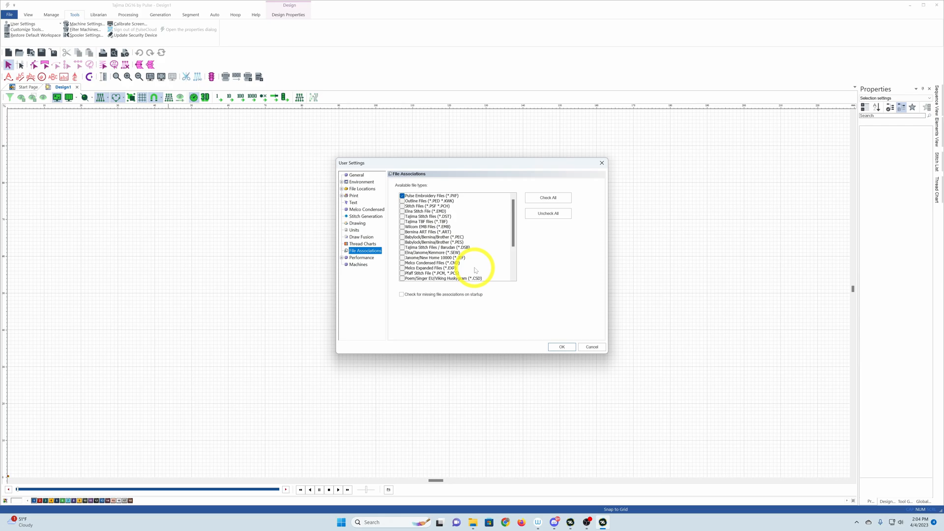
{"action": "scroll", "coordinate": [435, 275], "scroll_direction": "down", "scroll_amount": 3}
{"action": "scroll", "coordinate": [433, 274], "scroll_direction": "down", "scroll_amount": 1}
{"action": "scroll", "coordinate": [435, 274], "scroll_direction": "up", "scroll_amount": 4}
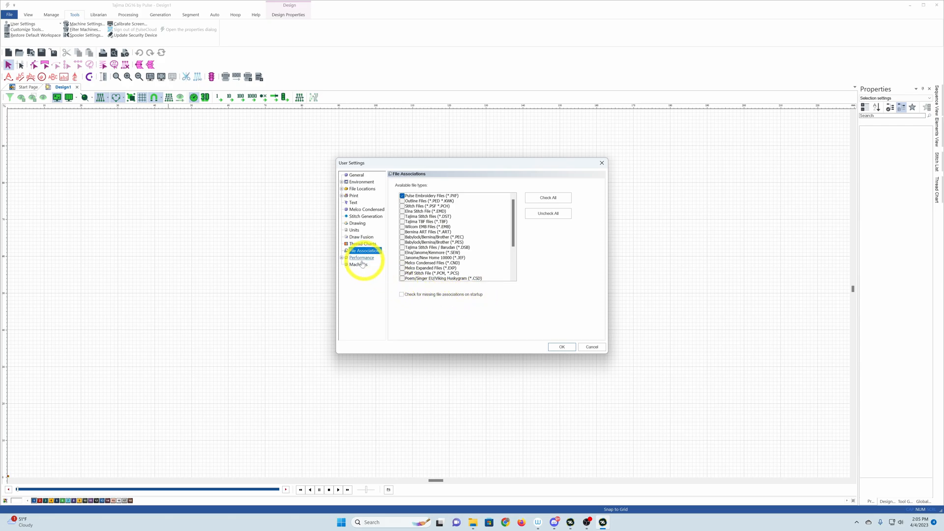
Review the Performance settings, checking the renderer and anti-aliasing choices and the Multicore options
{"action": "left_click", "coordinate": [341, 257]}
{"action": "left_click", "coordinate": [364, 263]}
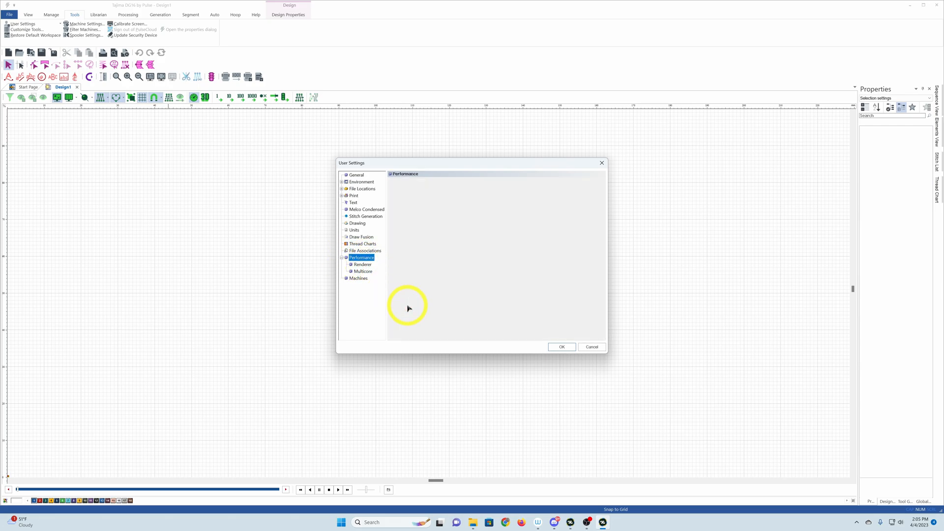
{"action": "left_click", "coordinate": [449, 198]}
{"action": "left_click", "coordinate": [506, 190]}
{"action": "left_click", "coordinate": [459, 217]}
{"action": "left_click", "coordinate": [535, 221]}
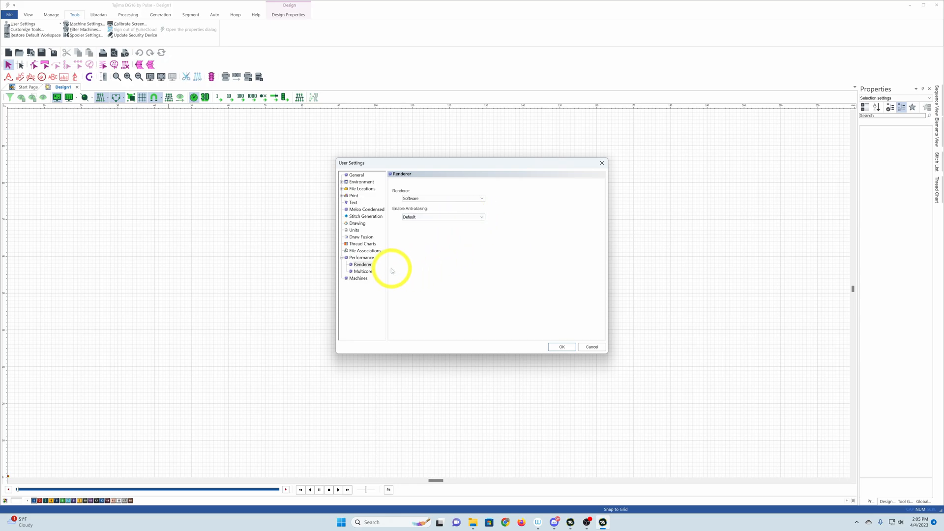
{"action": "left_click", "coordinate": [370, 272]}
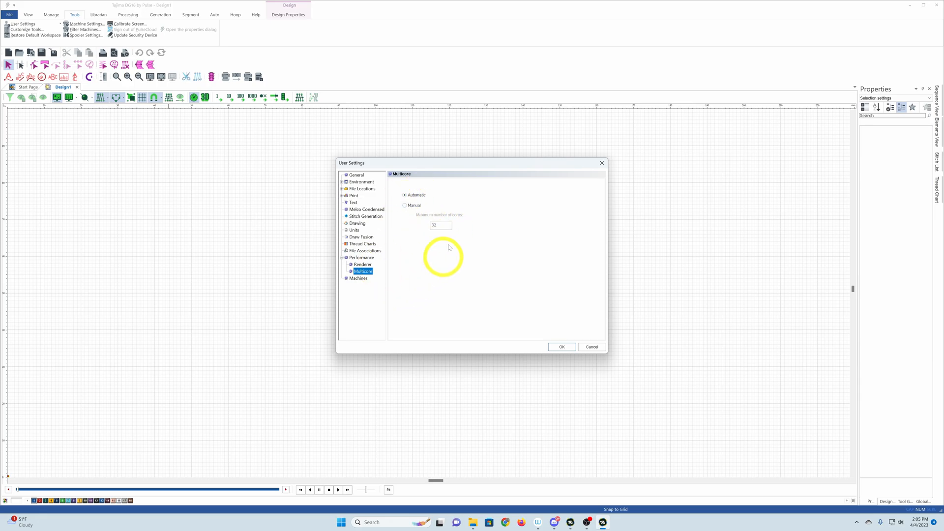
In the Machines settings, try enabling the presser foot, check the stroke mode choices, and disable the presser foot again
{"action": "left_click", "coordinate": [361, 280]}
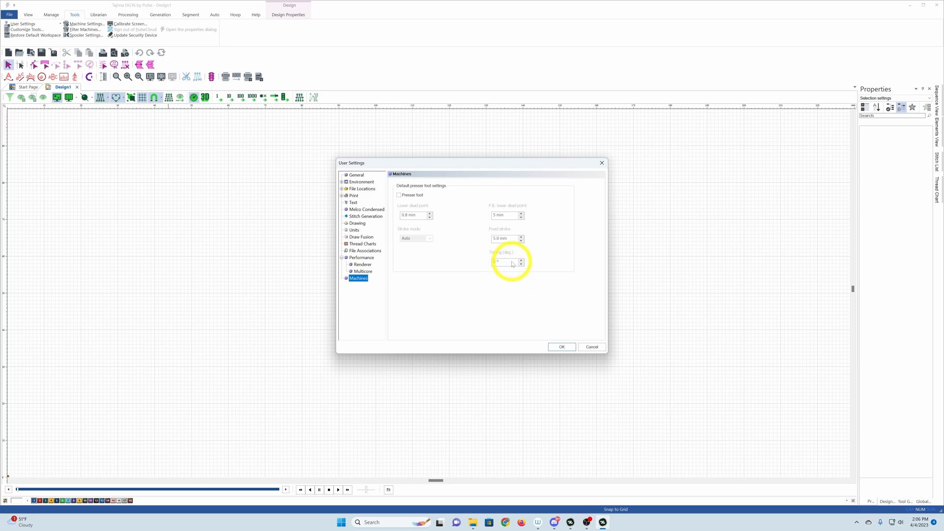
{"action": "left_click", "coordinate": [399, 195]}
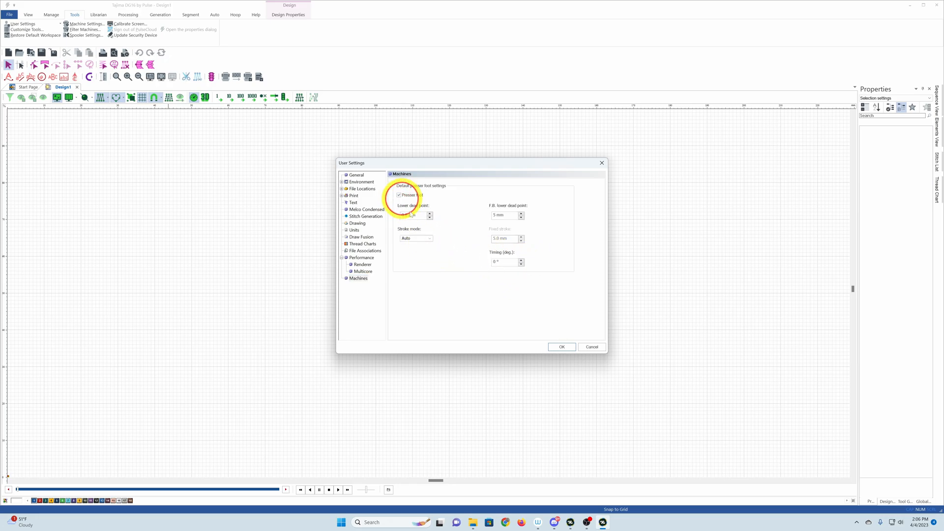
{"action": "left_click", "coordinate": [429, 238]}
{"action": "left_click", "coordinate": [429, 239]}
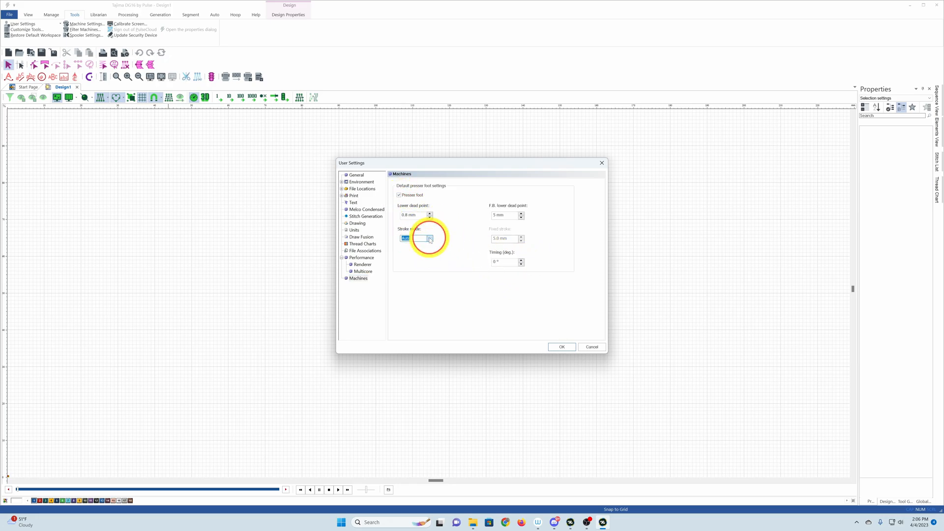
{"action": "left_click", "coordinate": [400, 196]}
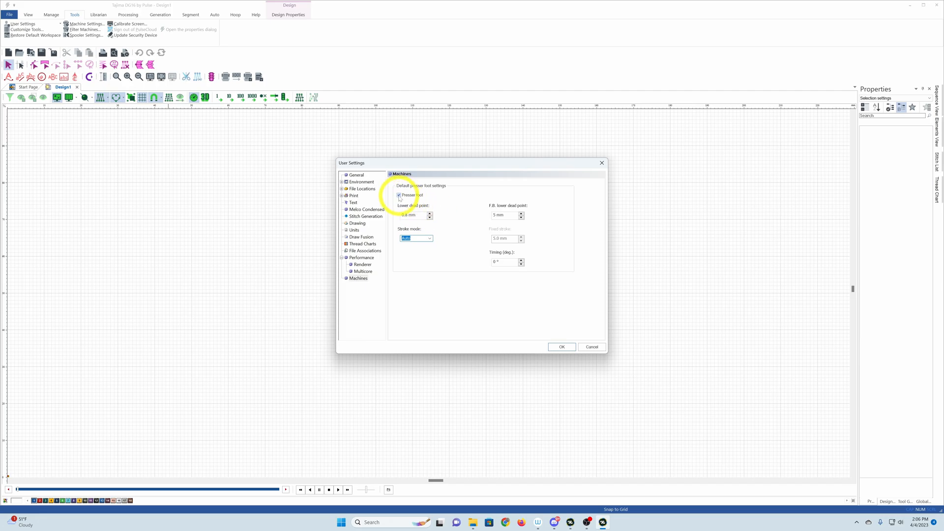
{"action": "left_click", "coordinate": [400, 196]}
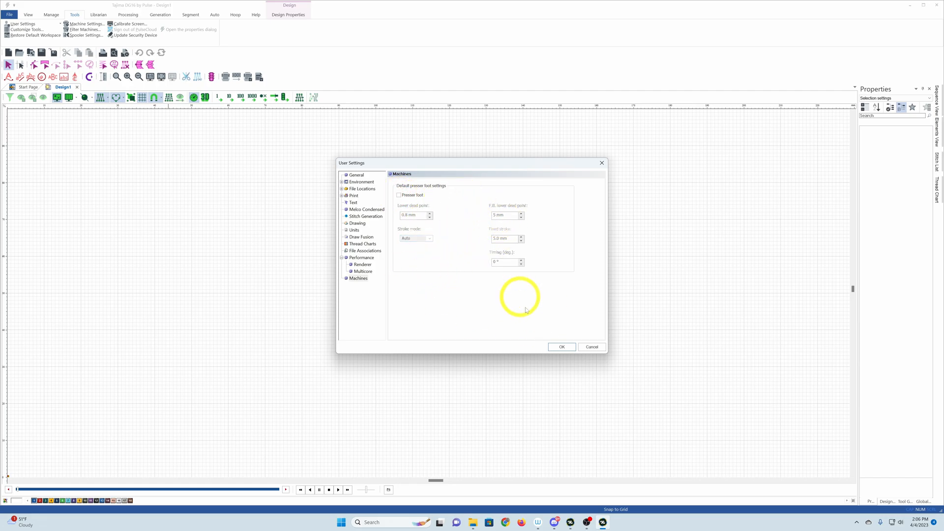
Apply the user settings and acknowledge the restart notice
{"action": "left_click", "coordinate": [560, 347]}
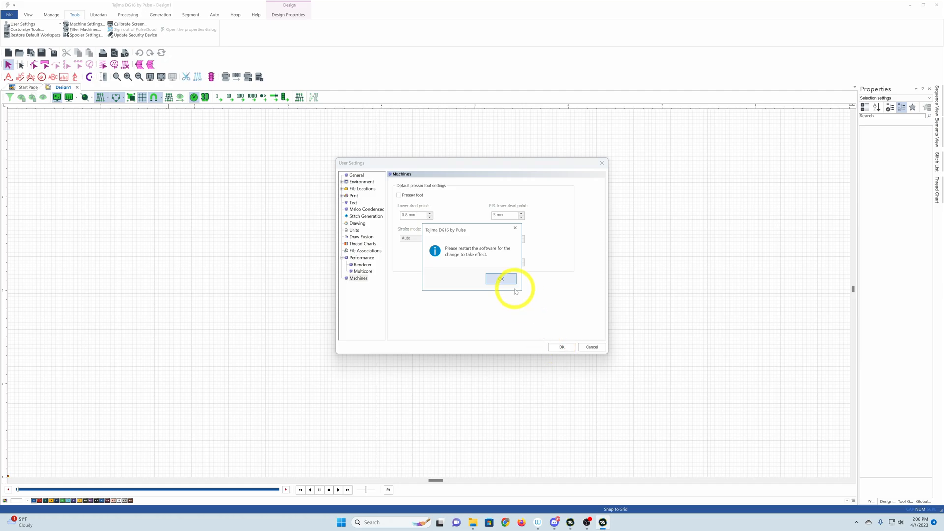
{"action": "left_click", "coordinate": [501, 278]}
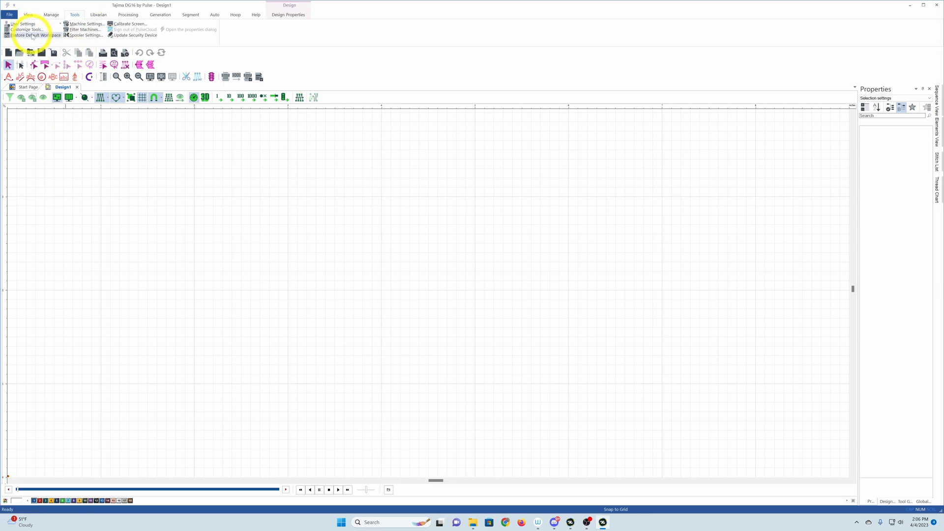
Open the tool customization settings and examine the File, Edit and Librarian commands with their descriptions
{"action": "left_click", "coordinate": [27, 30]}
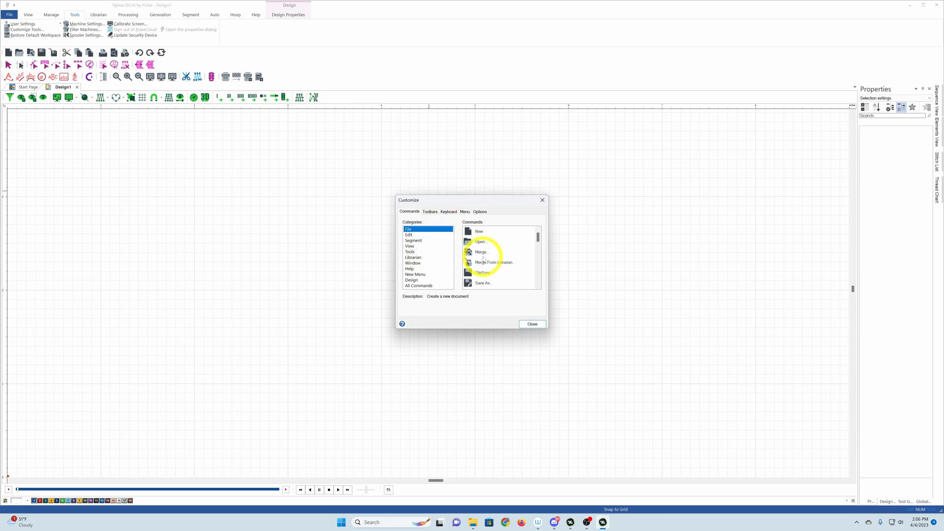
{"action": "left_click", "coordinate": [481, 233]}
{"action": "left_click", "coordinate": [484, 243]}
{"action": "left_click", "coordinate": [485, 254]}
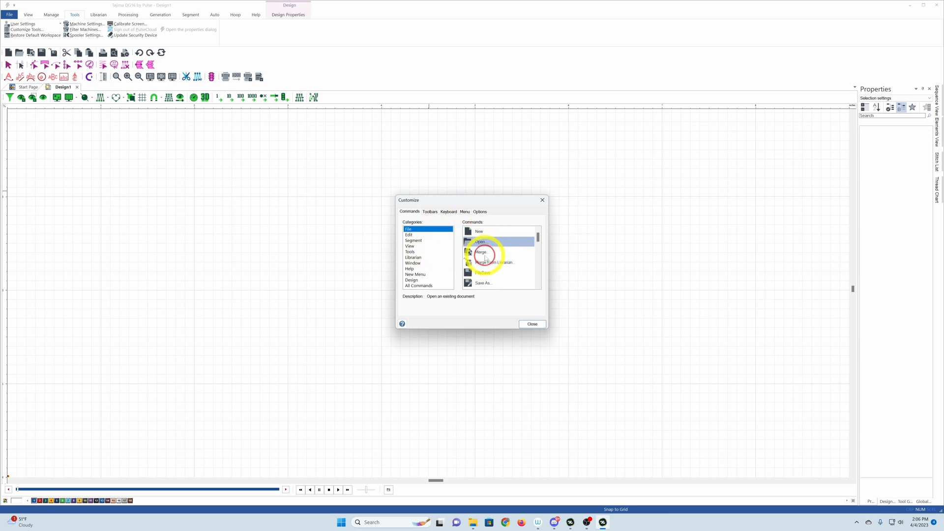
{"action": "left_click", "coordinate": [484, 274]}
{"action": "left_click", "coordinate": [414, 252]}
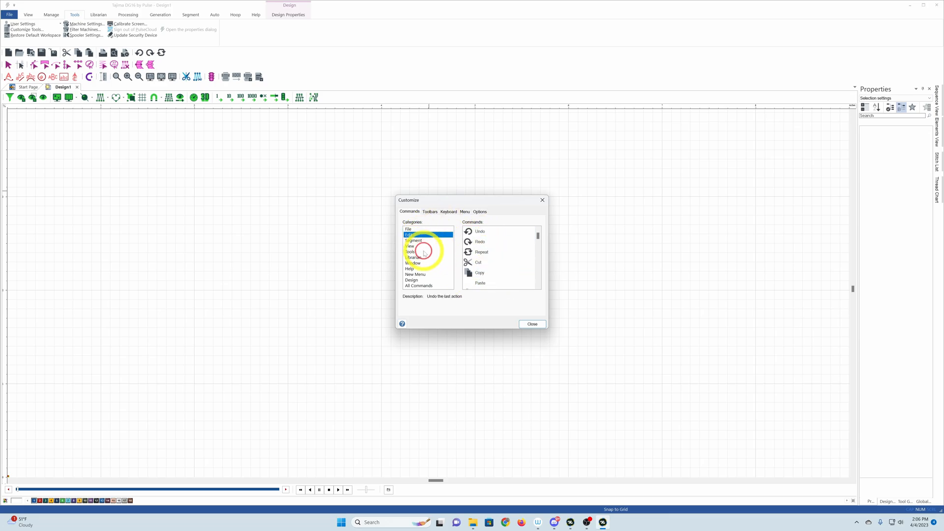
{"action": "left_click", "coordinate": [425, 270]}
{"action": "left_click", "coordinate": [430, 257]}
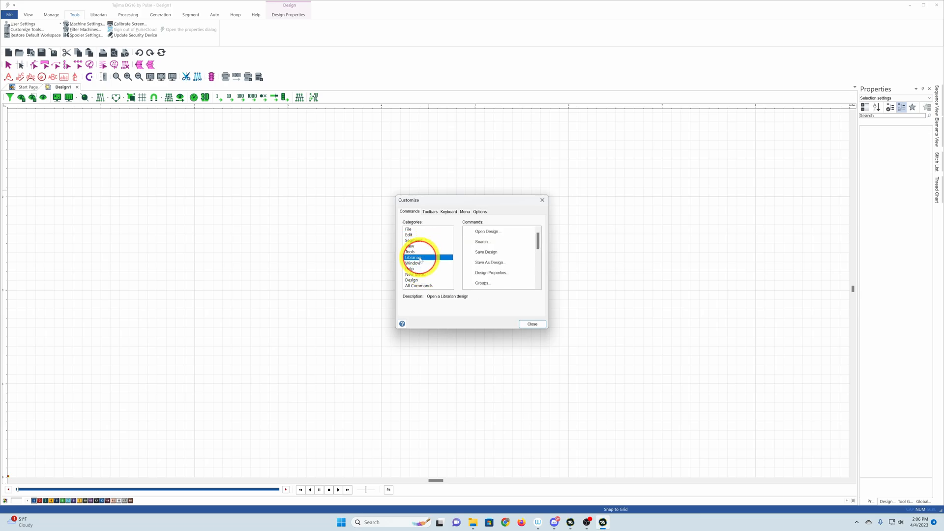
{"action": "left_click", "coordinate": [479, 231]}
{"action": "left_click", "coordinate": [487, 272]}
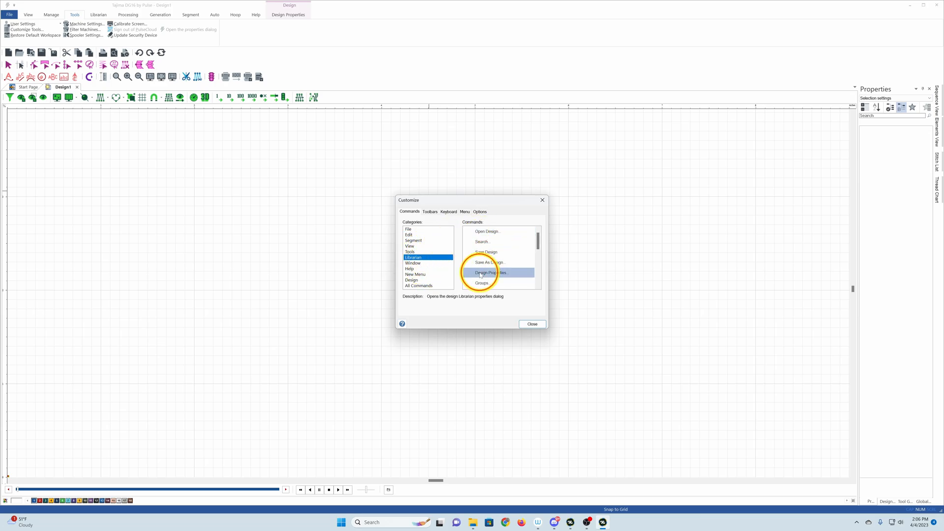
{"action": "left_click", "coordinate": [486, 252]}
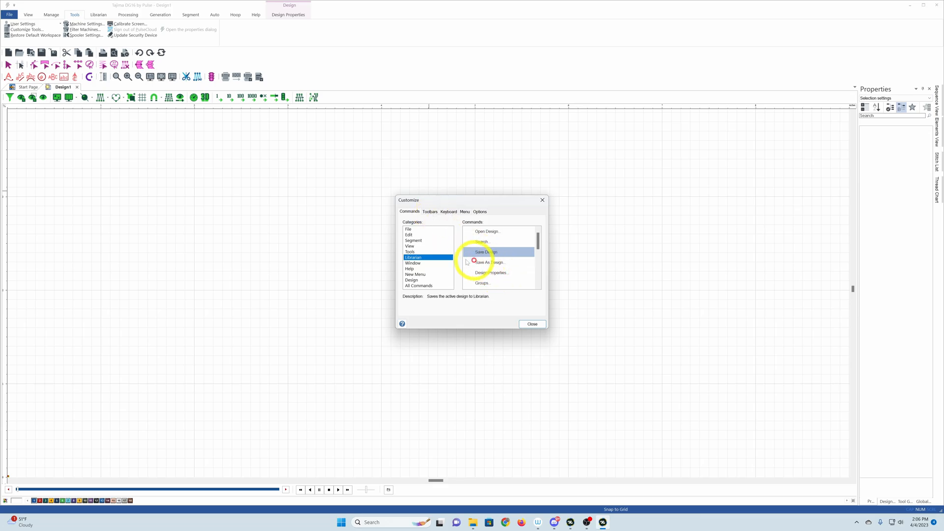
Look through the full File and Edit command lists and the Tools category in the customization settings
{"action": "left_click", "coordinate": [411, 229]}
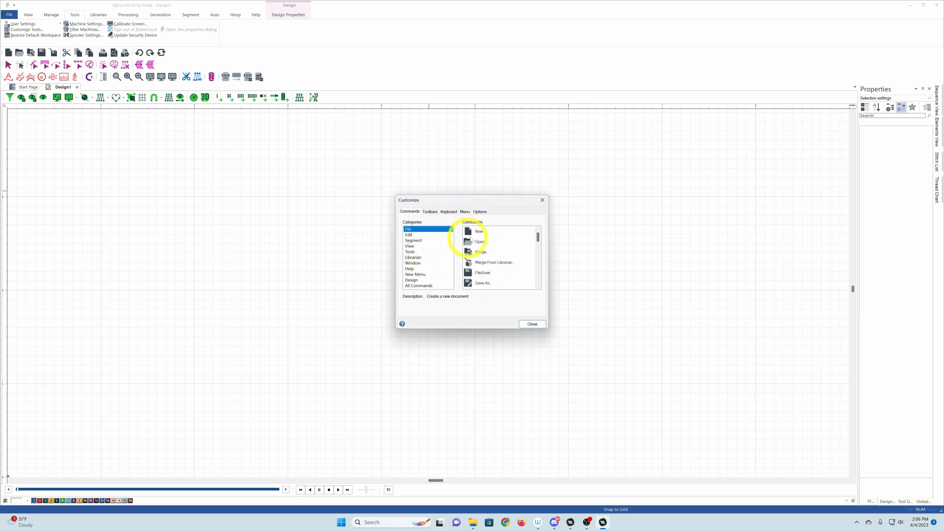
{"action": "left_click", "coordinate": [476, 232]}
{"action": "left_click_drag", "start_coordinate": [538, 238], "coordinate": [544, 291]}
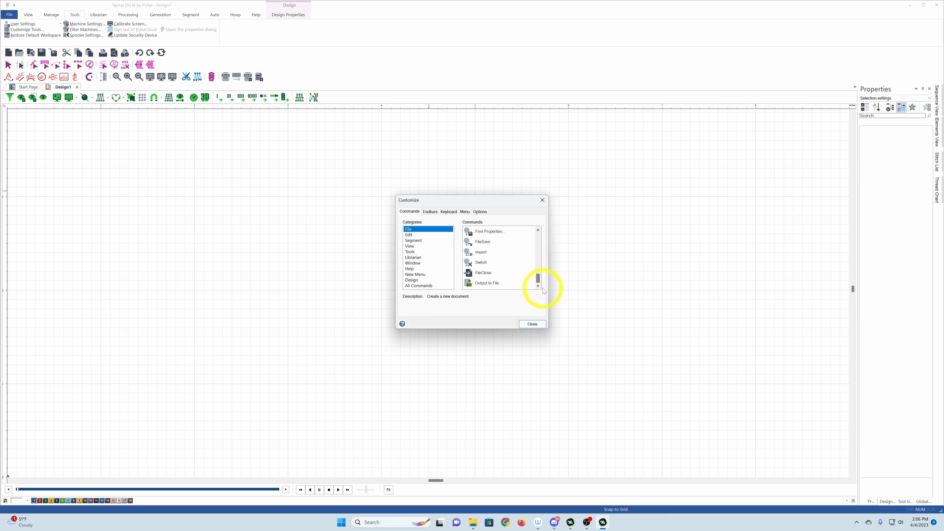
{"action": "left_click", "coordinate": [410, 235]}
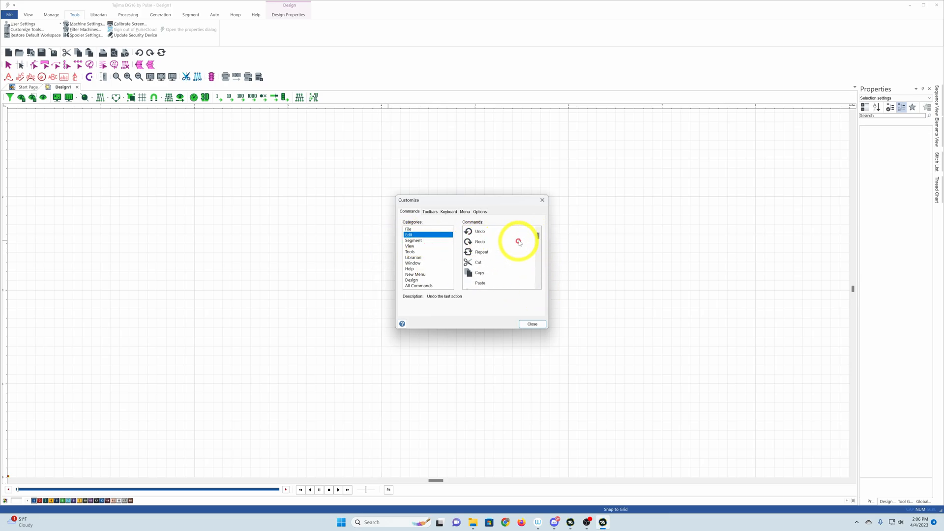
{"action": "left_click_drag", "start_coordinate": [539, 239], "coordinate": [542, 280]}
{"action": "left_click", "coordinate": [506, 251]}
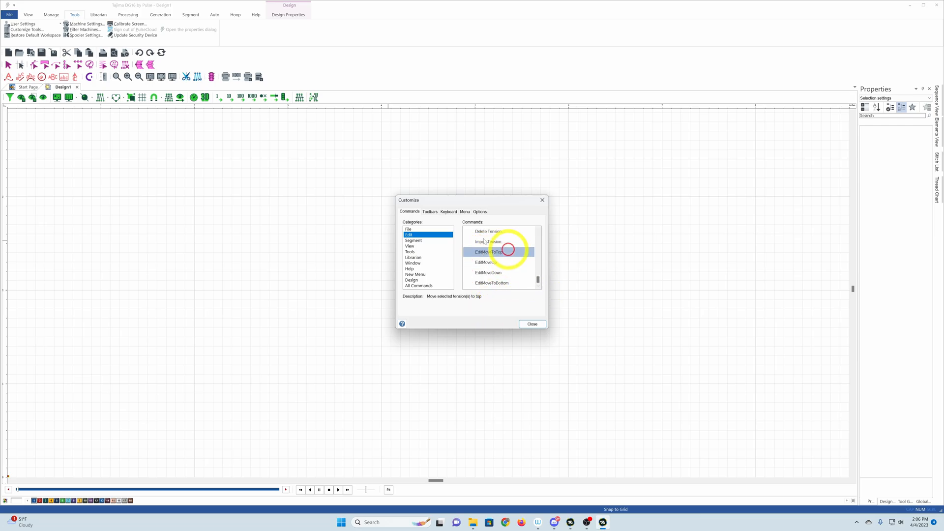
{"action": "left_click", "coordinate": [403, 325]}
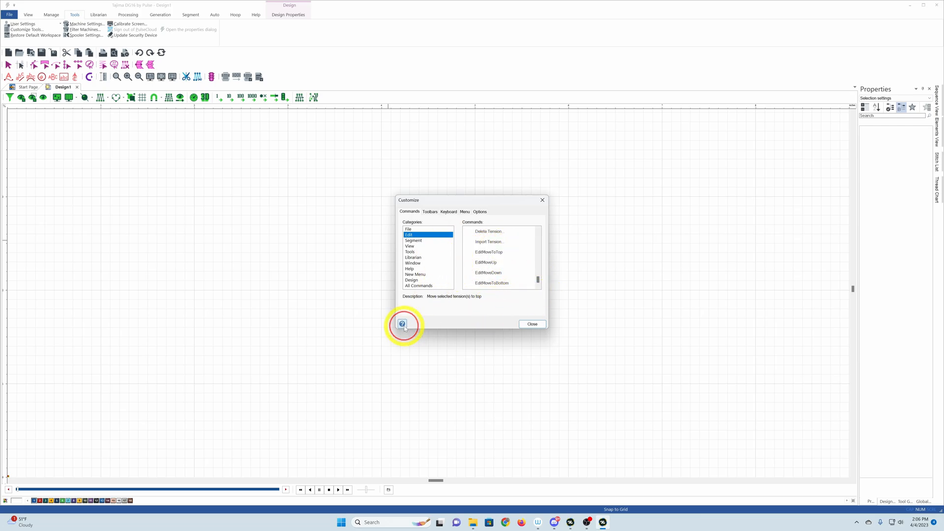
{"action": "left_click", "coordinate": [413, 252]}
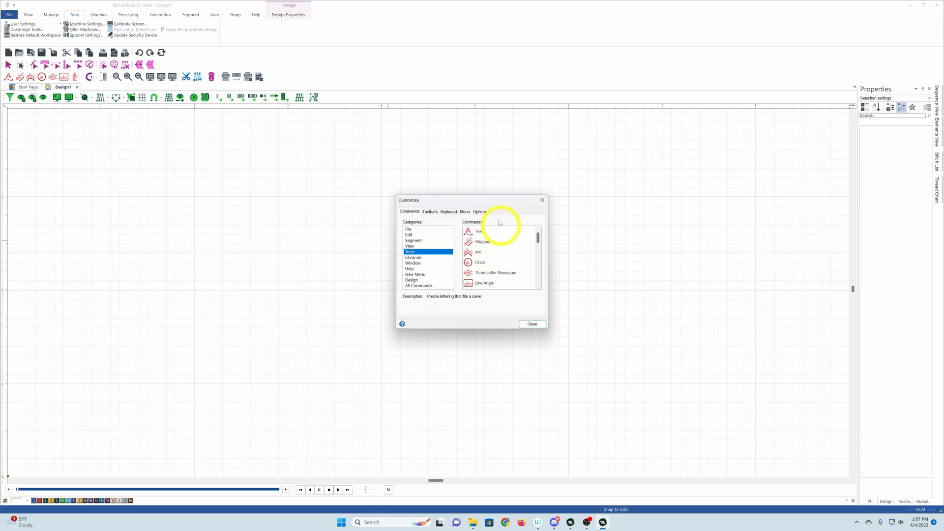
Look through the list of available toolbars in the customization settings, selecting the Menu Bar and File entries
{"action": "left_click", "coordinate": [429, 212]}
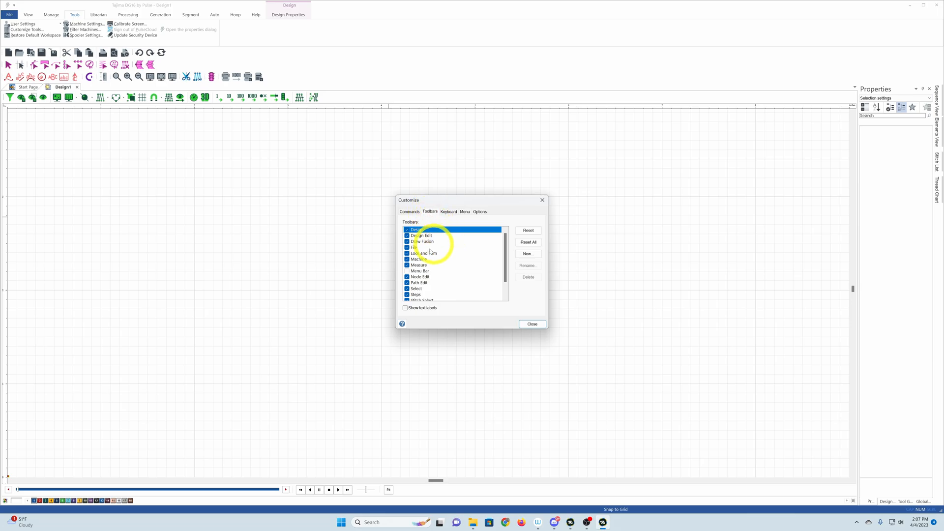
{"action": "scroll", "coordinate": [426, 275], "scroll_direction": "down", "scroll_amount": 1}
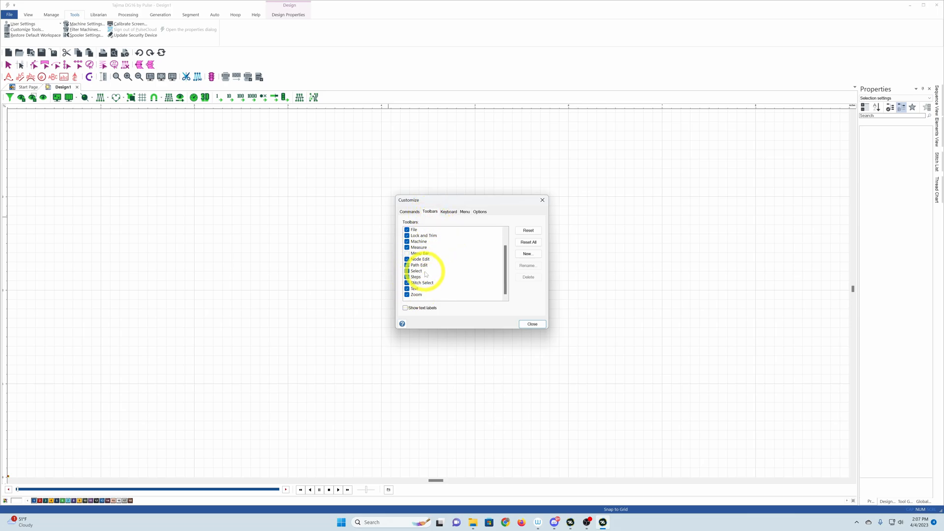
{"action": "left_click", "coordinate": [419, 254]}
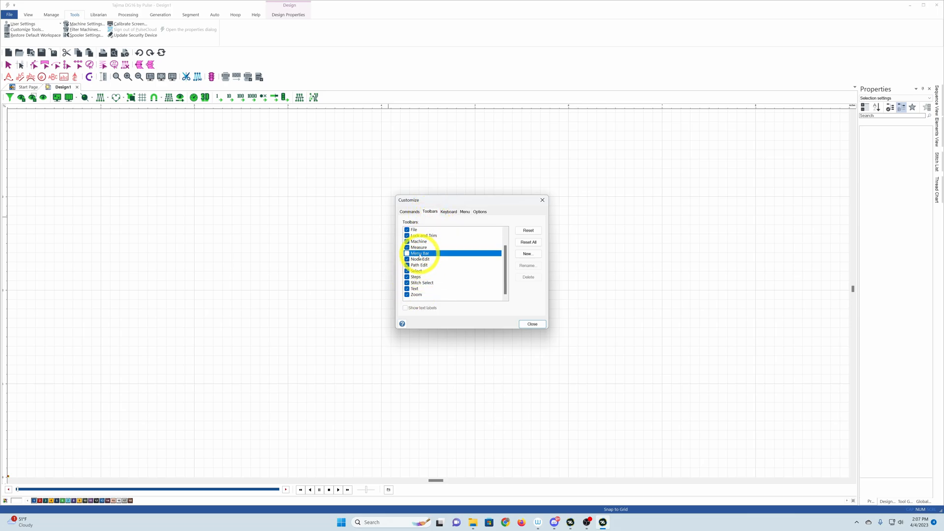
{"action": "left_click", "coordinate": [408, 230]}
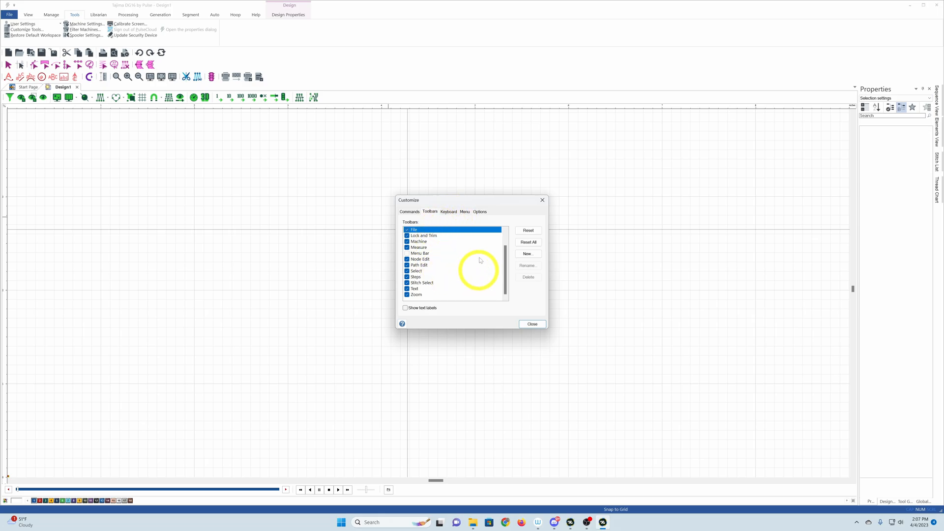
In the keyboard shortcut settings, examine the Edit category's commands for adding characters to a font
{"action": "left_click", "coordinate": [448, 213]}
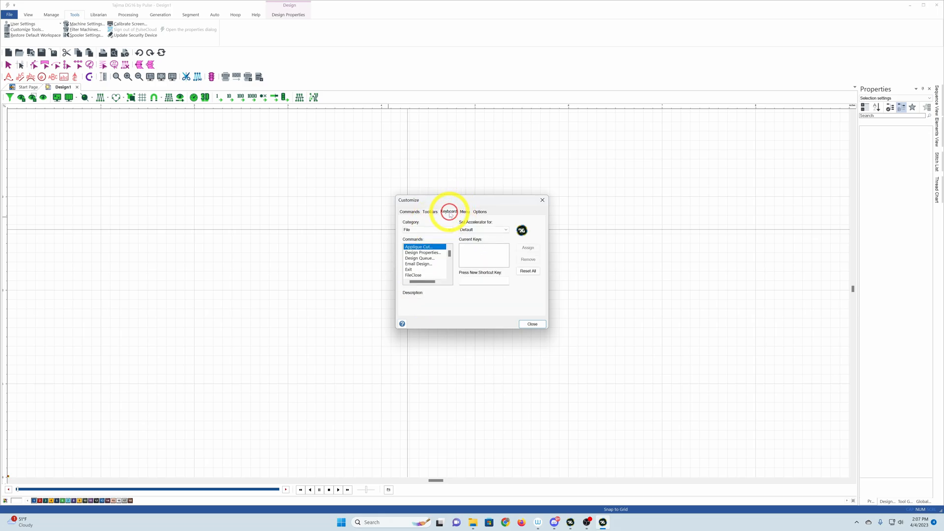
{"action": "left_click", "coordinate": [428, 230]}
{"action": "left_click", "coordinate": [435, 244]}
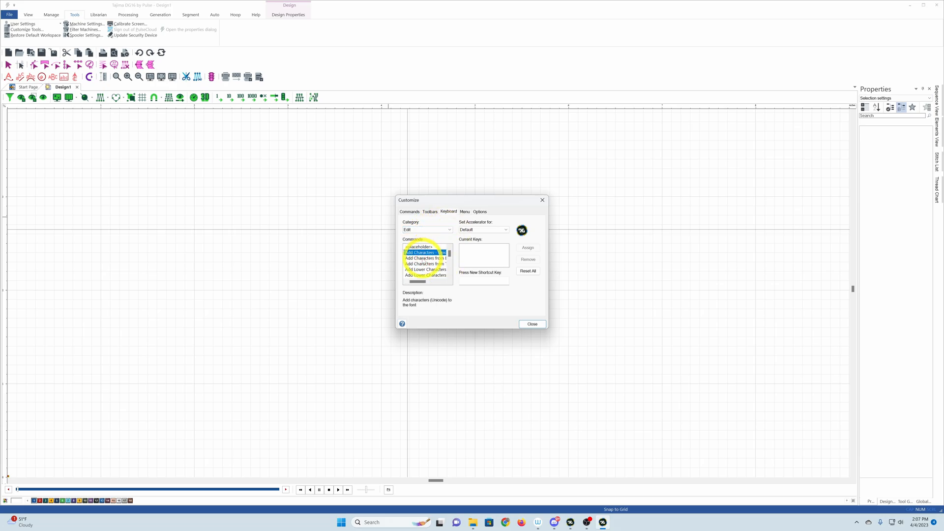
{"action": "left_click", "coordinate": [424, 259]}
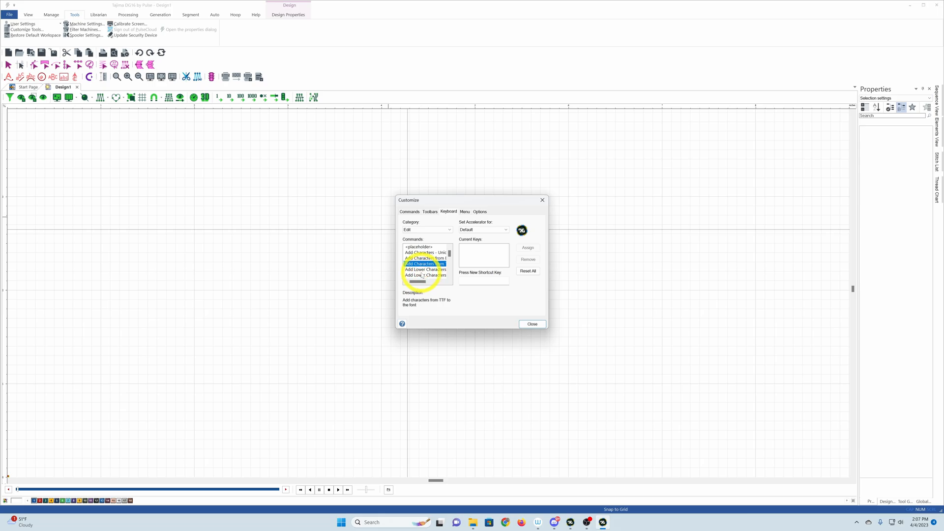
Check the File category's keyboard shortcuts, including View Reports, and review the accelerator target choices while keeping Default
{"action": "left_click", "coordinate": [428, 230]}
{"action": "left_click", "coordinate": [429, 246]}
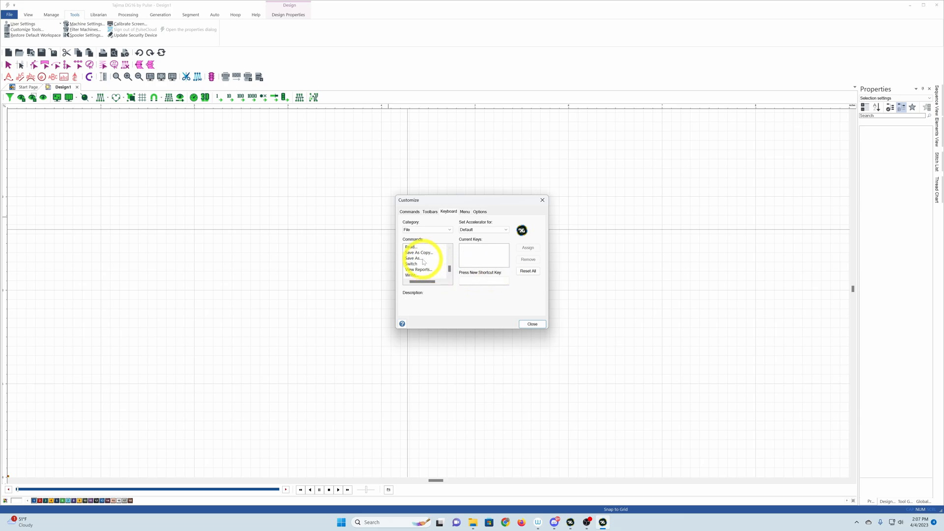
{"action": "left_click", "coordinate": [425, 252]}
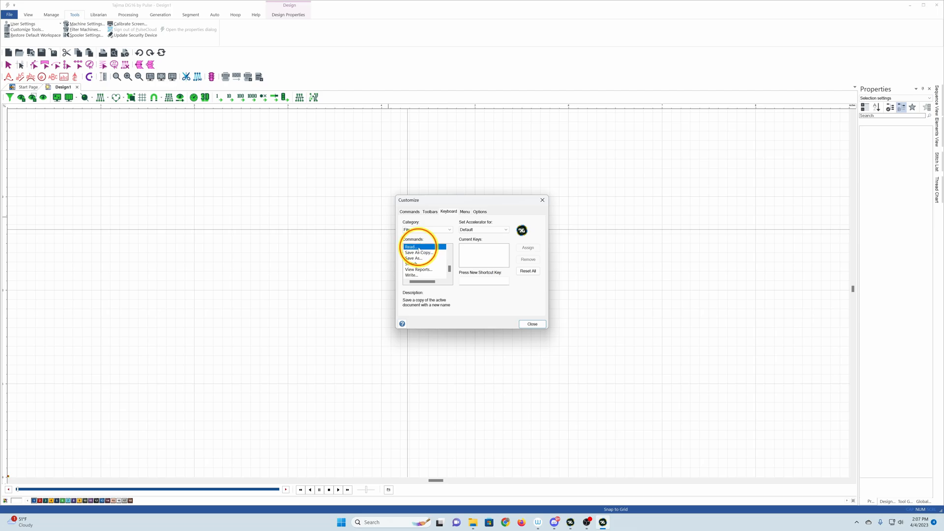
{"action": "left_click", "coordinate": [420, 265]}
{"action": "left_click", "coordinate": [419, 270]}
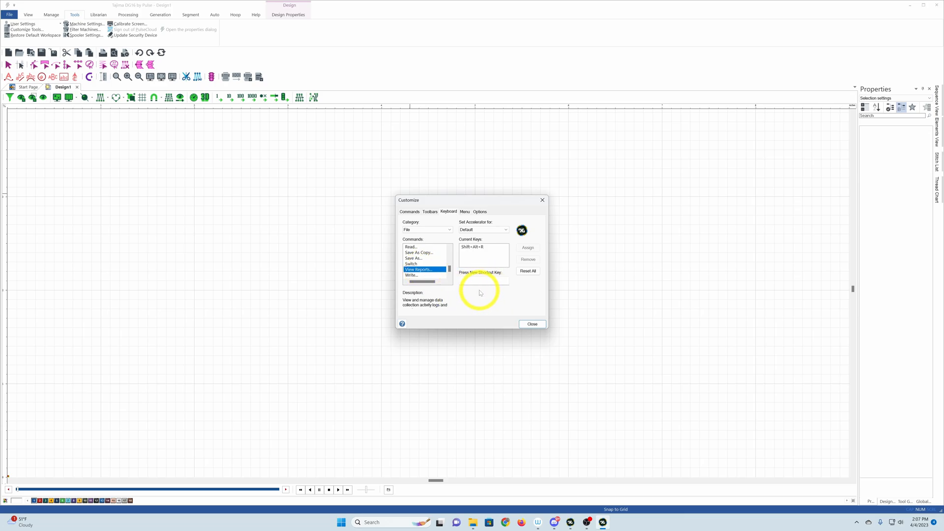
{"action": "left_click", "coordinate": [495, 230]}
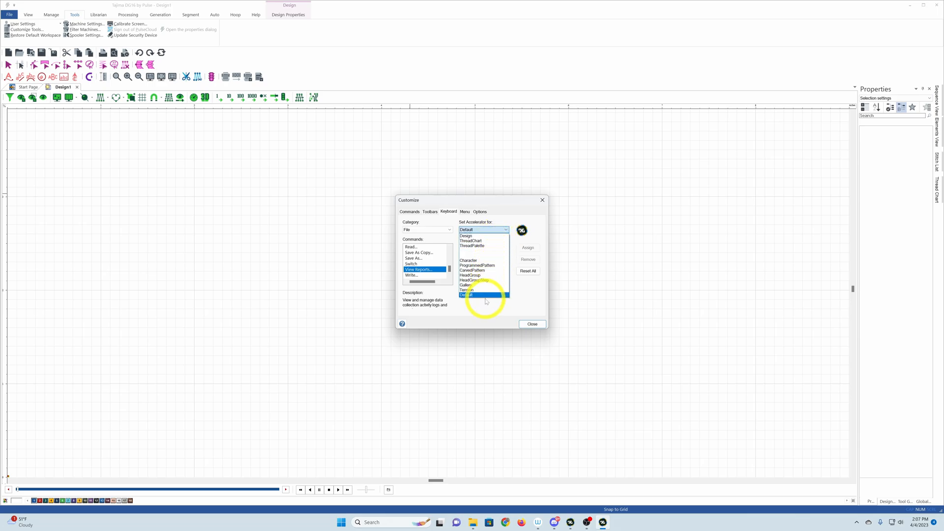
{"action": "left_click", "coordinate": [486, 297]}
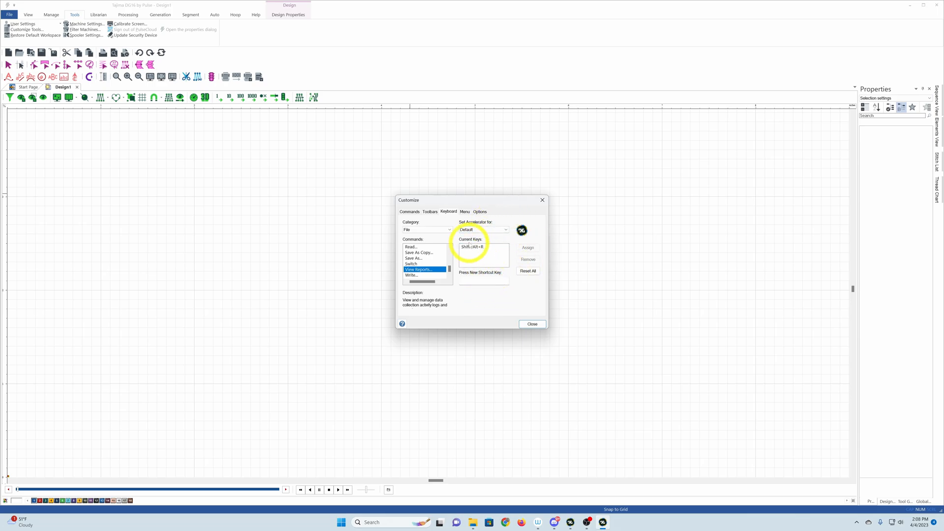
In the menu customization settings, look through the application menu choices and the menu animation choices, leaving both at default
{"action": "left_click", "coordinate": [465, 212]}
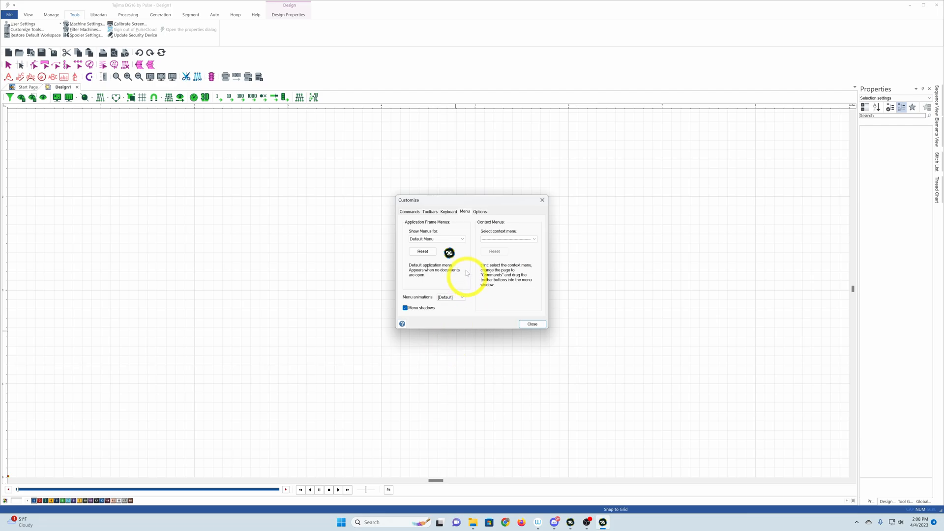
{"action": "left_click", "coordinate": [459, 241]}
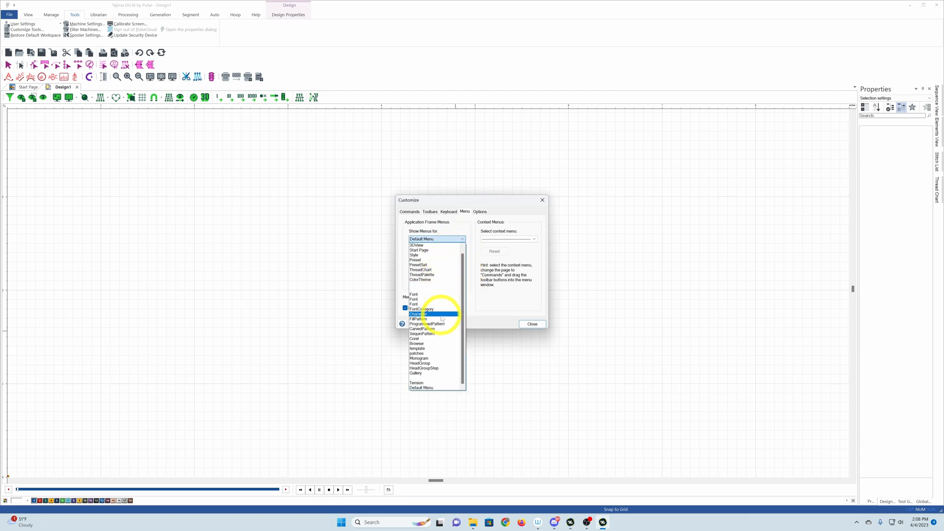
{"action": "left_click", "coordinate": [414, 239]}
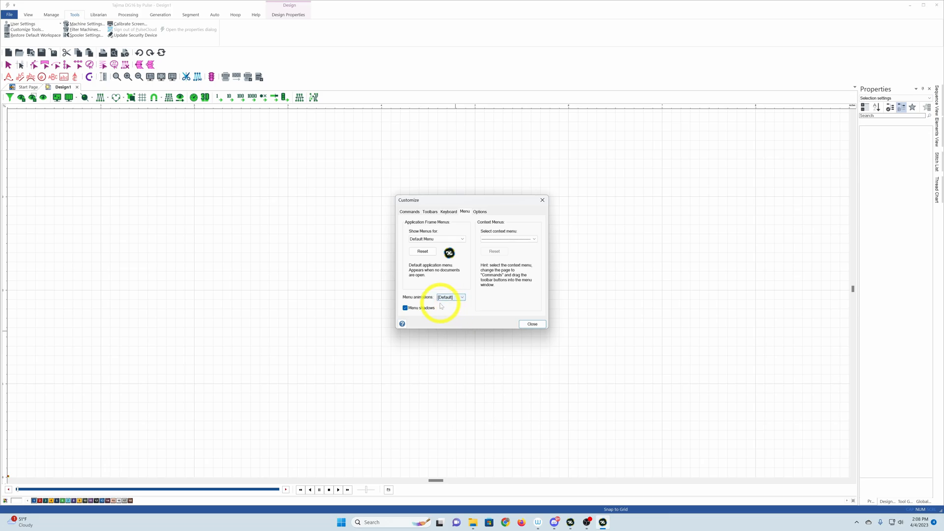
{"action": "left_click", "coordinate": [457, 299]}
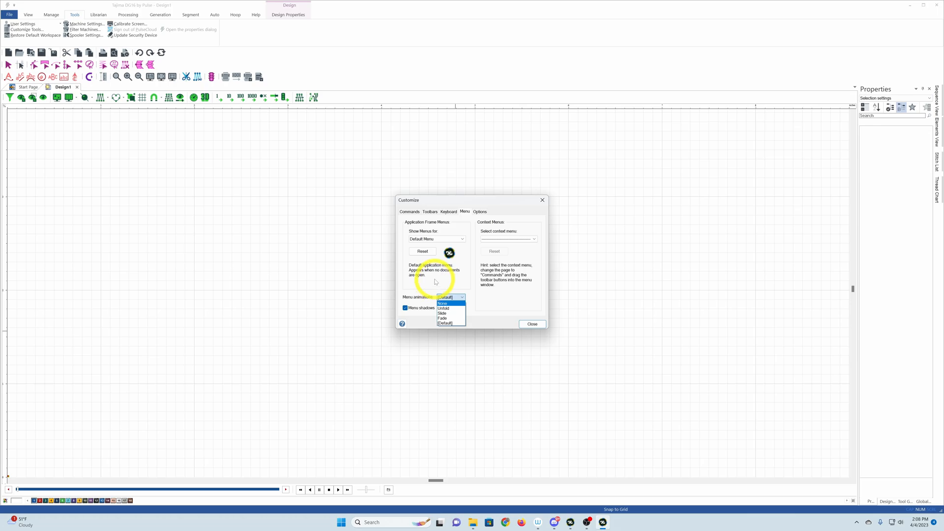
{"action": "left_click", "coordinate": [458, 297]}
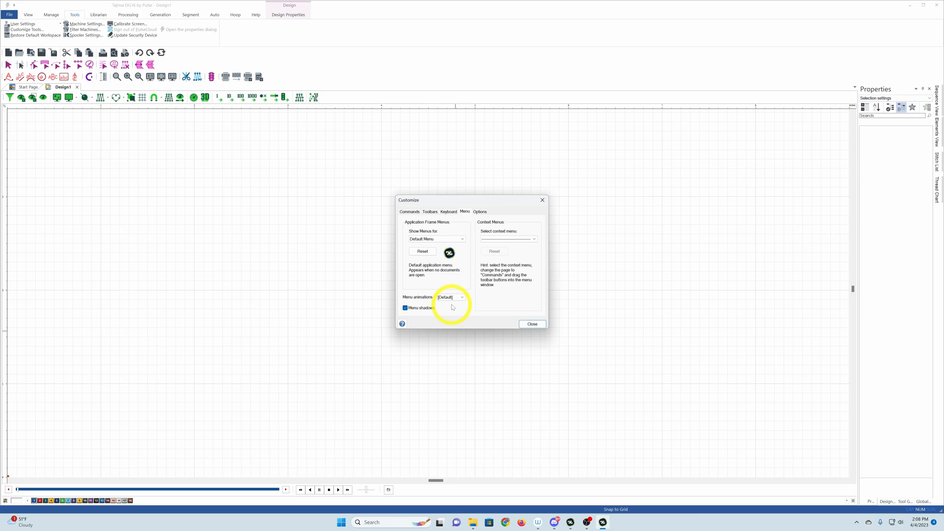
Try turning menu shadows off and back on, and check which context menus can be customized
{"action": "left_click", "coordinate": [508, 240]}
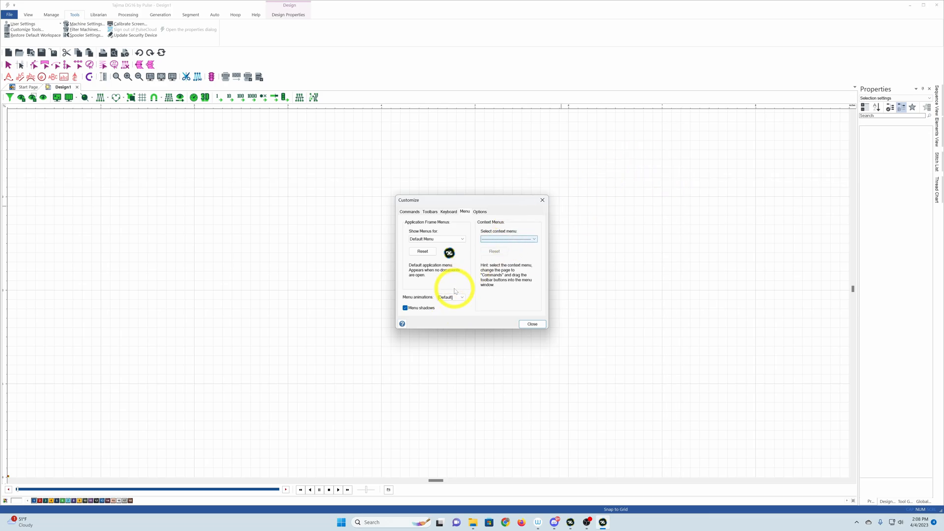
{"action": "left_click", "coordinate": [405, 308]}
{"action": "left_click", "coordinate": [405, 308]}
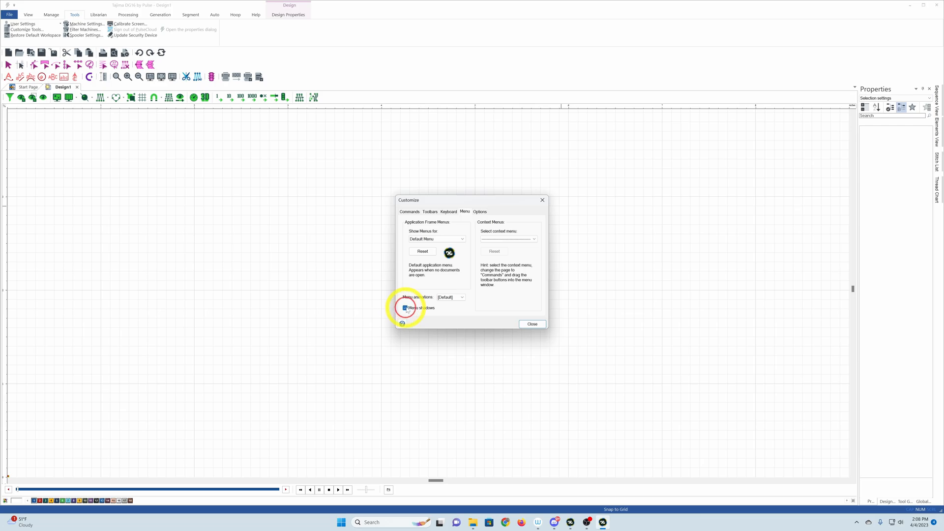
{"action": "left_click", "coordinate": [508, 239]}
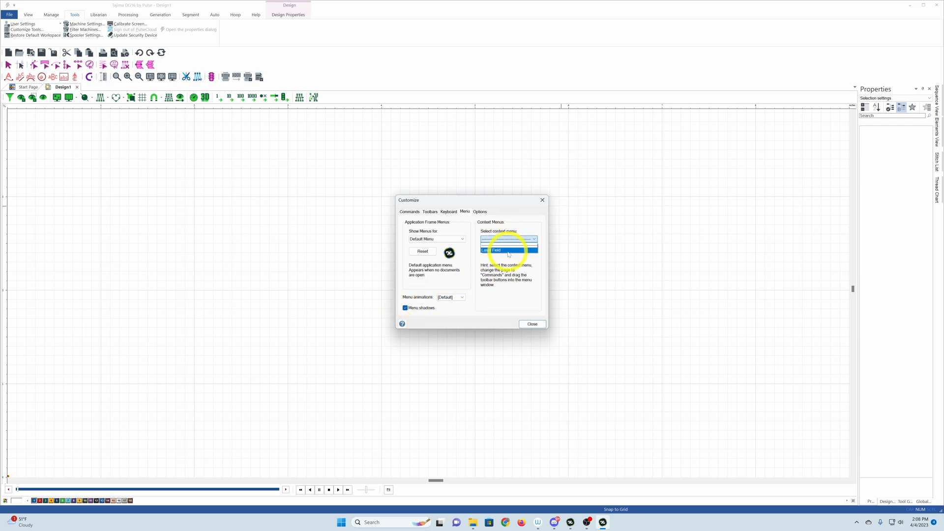
{"action": "left_click", "coordinate": [516, 244]}
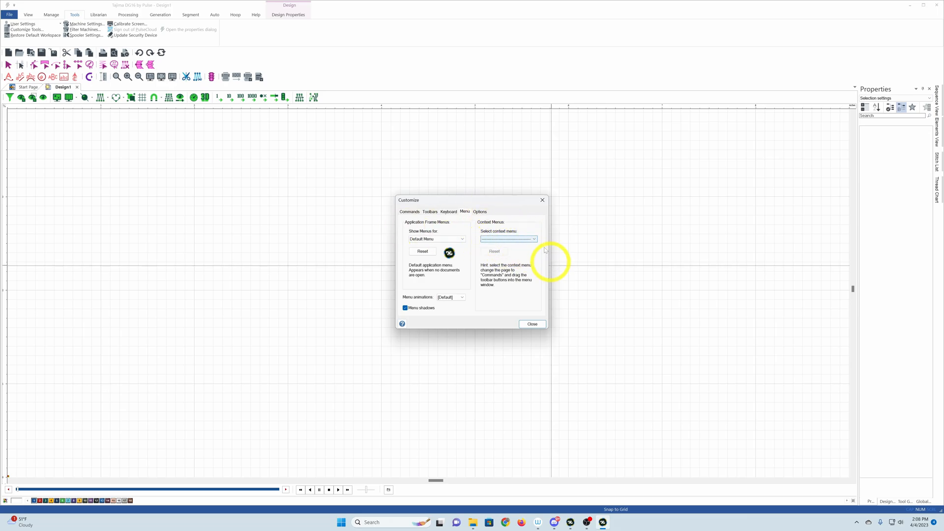
In the customization options, try enabling large toolbar icons and disable them again
{"action": "left_click", "coordinate": [479, 212]}
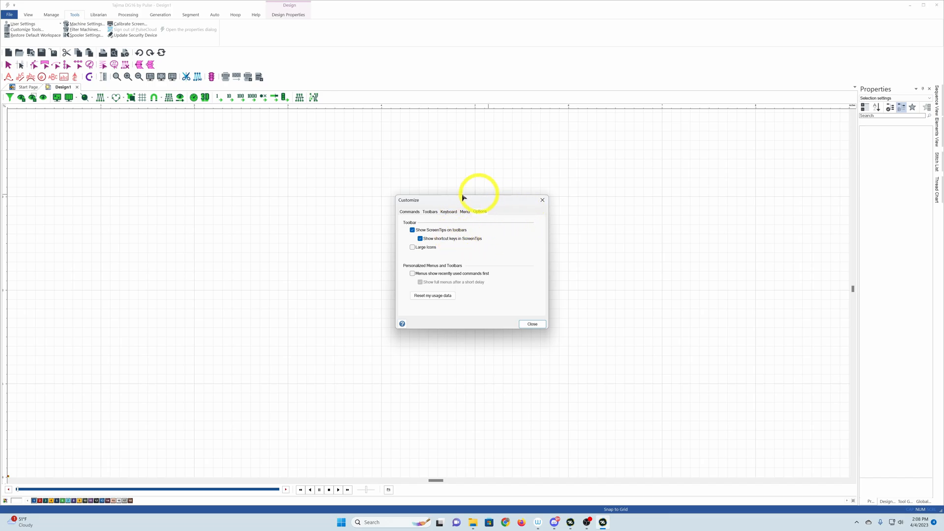
{"action": "left_click", "coordinate": [466, 213]}
{"action": "left_click", "coordinate": [479, 212]}
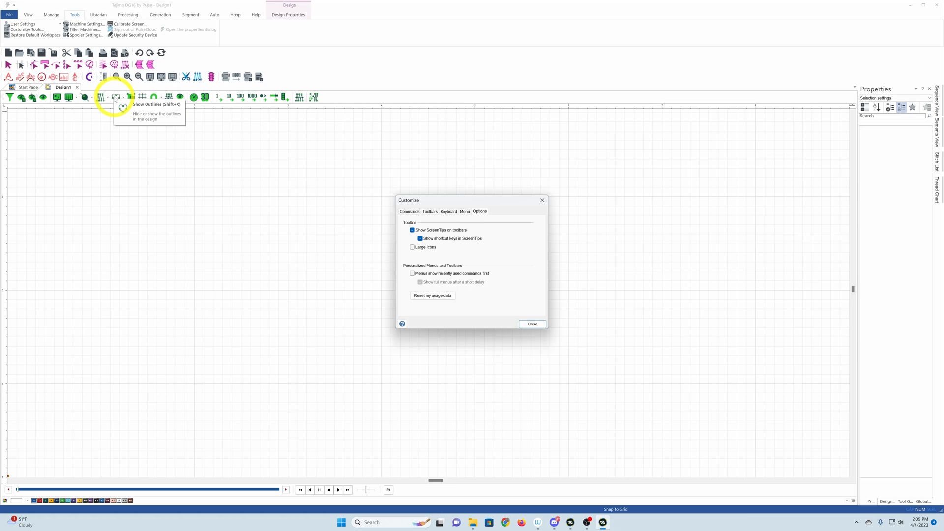
{"action": "left_click", "coordinate": [412, 248]}
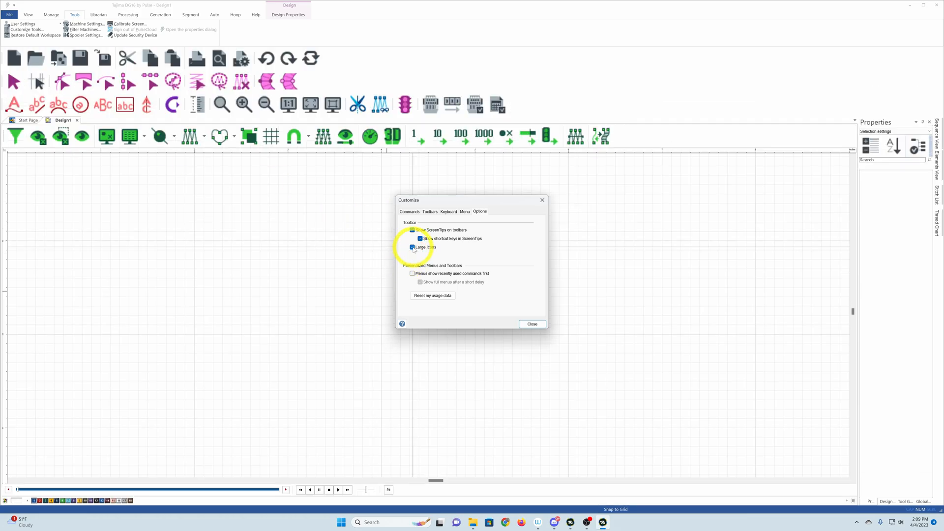
{"action": "left_click", "coordinate": [412, 248]}
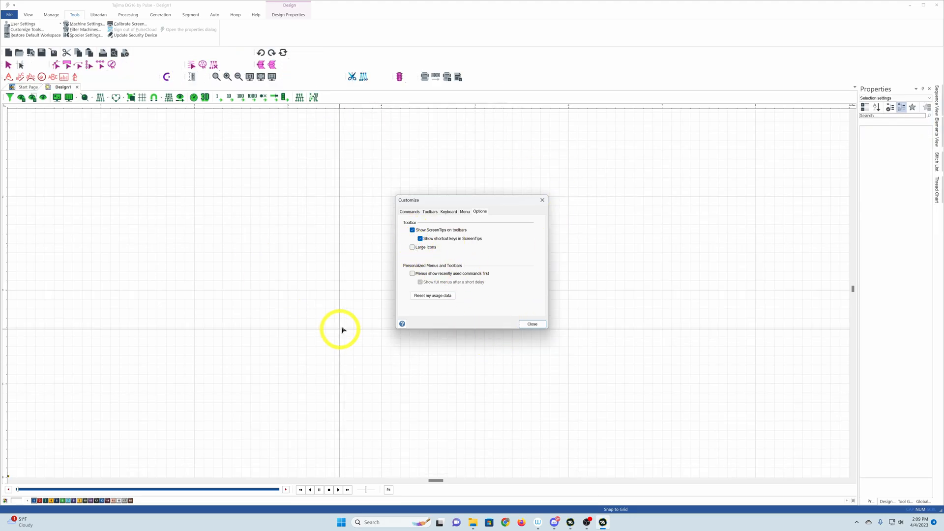
Try making menus show recently used commands first, turn that option off again, and close the customization settings
{"action": "left_click", "coordinate": [412, 273]}
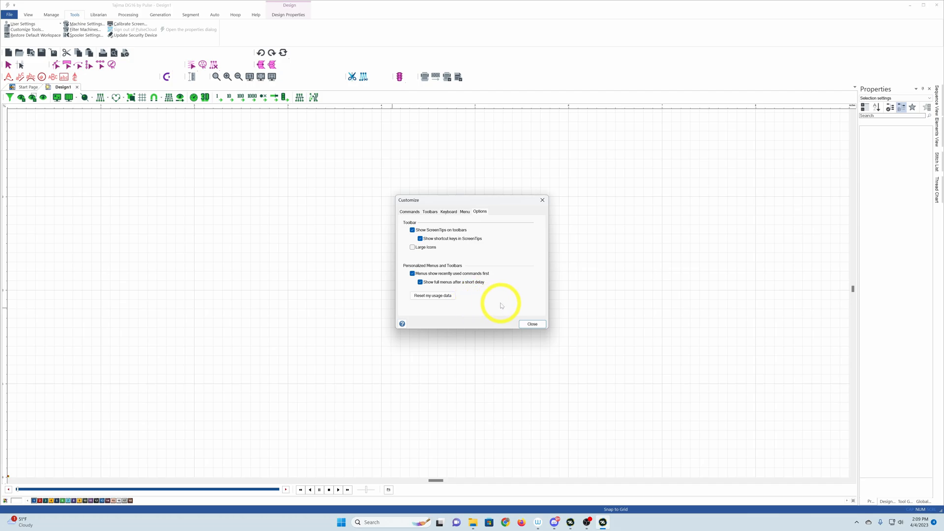
{"action": "left_click", "coordinate": [412, 274]}
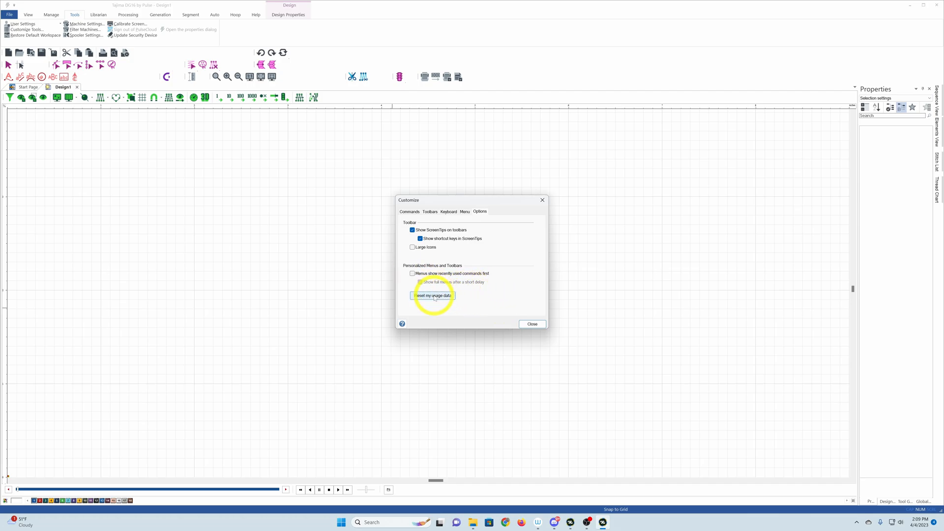
{"action": "left_click", "coordinate": [533, 324]}
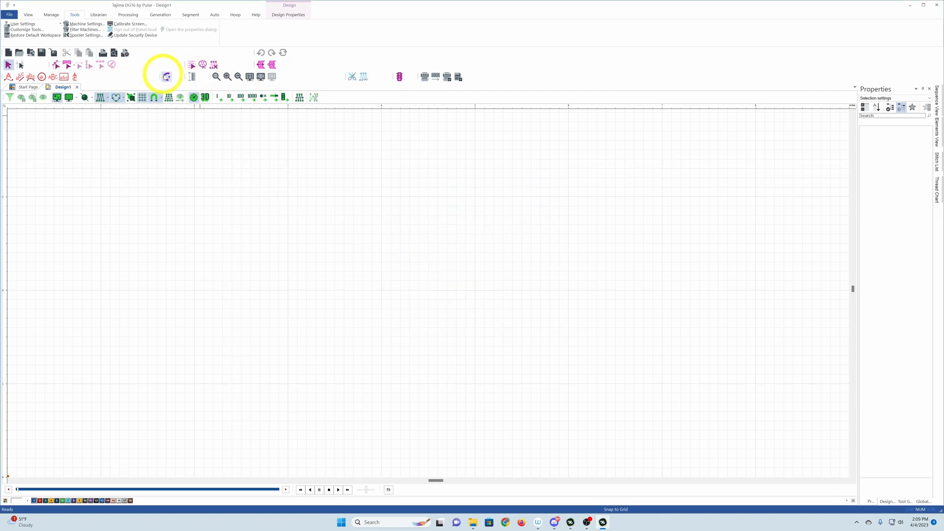
Close the toolbar gaps by docking the node edit and stitch select toolbars beside the selection tools and the measure and zoom toolbars beside the text tools
{"action": "left_click_drag", "start_coordinate": [186, 64], "coordinate": [82, 77]}
{"action": "left_click_drag", "start_coordinate": [49, 64], "coordinate": [20, 65]}
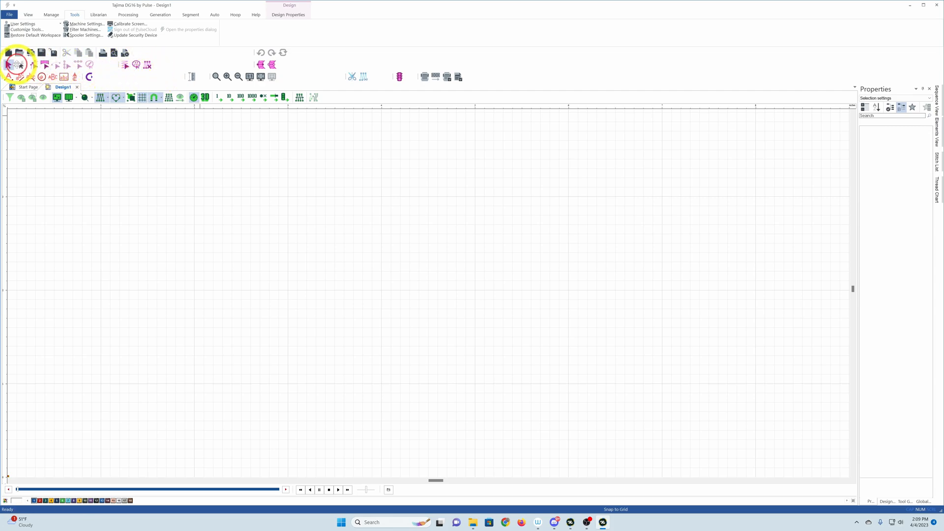
{"action": "left_click_drag", "start_coordinate": [192, 78], "coordinate": [103, 77]}
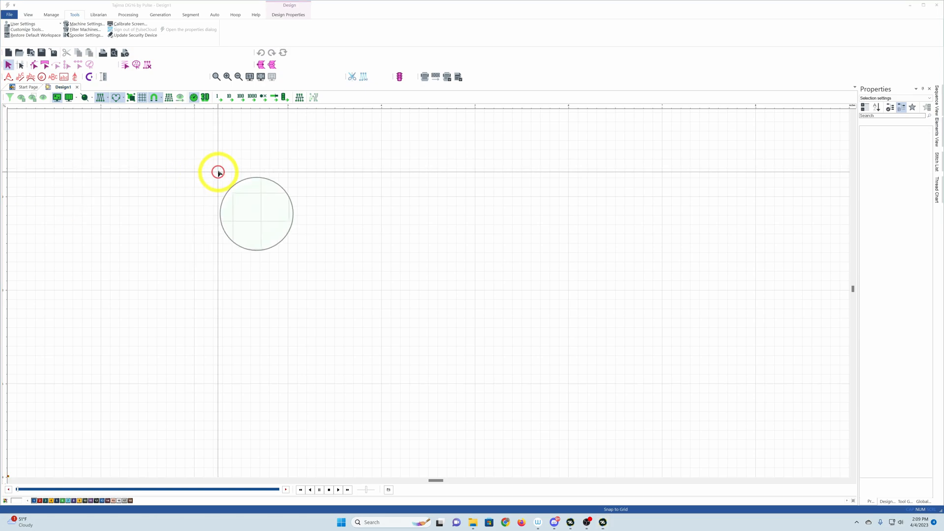
{"action": "left_click_drag", "start_coordinate": [211, 79], "coordinate": [96, 64]}
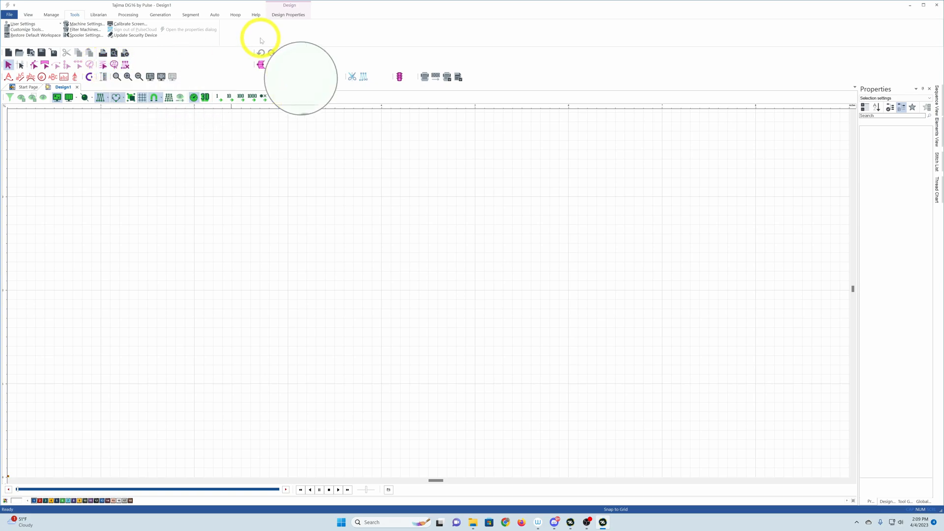
Dock the undo and redo toolbar after the stitch selection tools, and the magenta two-icon and scissors toolbars after the file tools
{"action": "left_click_drag", "start_coordinate": [256, 53], "coordinate": [132, 63]}
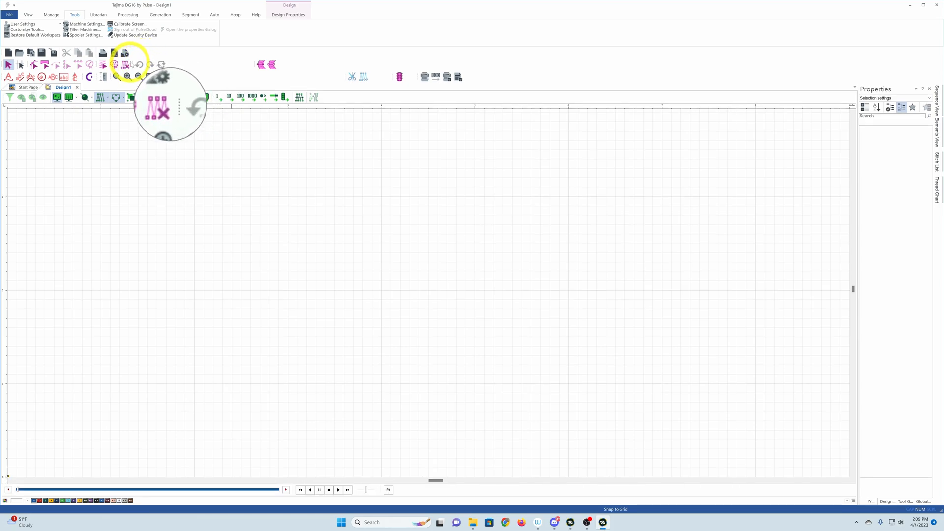
{"action": "left_click_drag", "start_coordinate": [254, 63], "coordinate": [140, 52]}
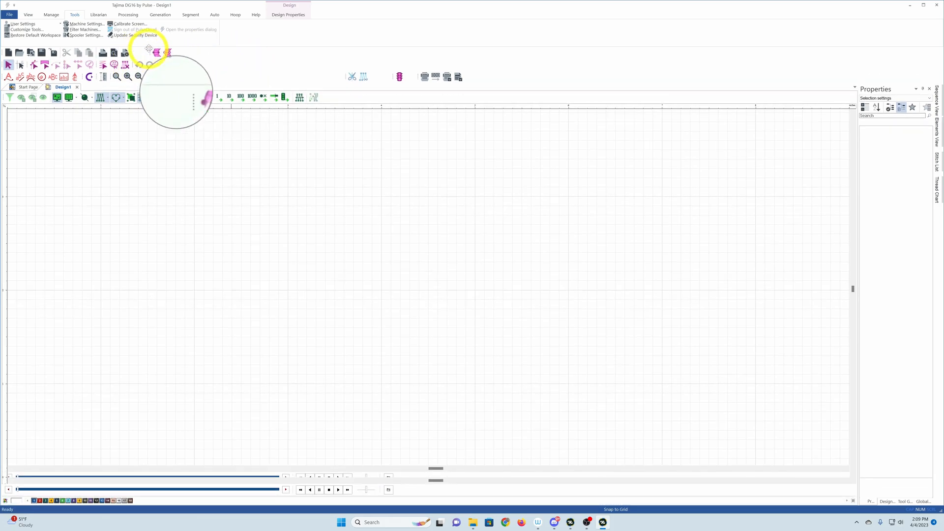
{"action": "left_click_drag", "start_coordinate": [346, 76], "coordinate": [155, 45]}
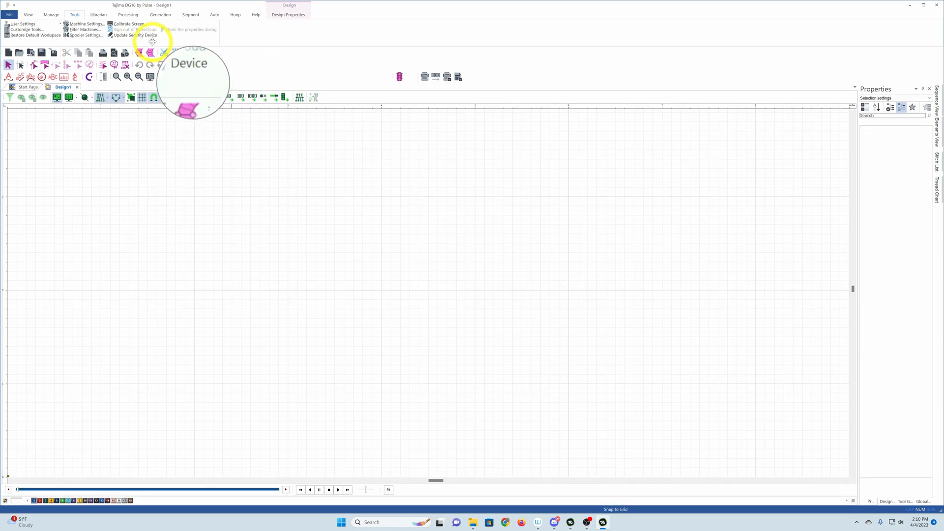
Dock the traffic light toolbar after the zoom tools and the machine toolbar after the undo and redo tools
{"action": "left_click_drag", "start_coordinate": [393, 79], "coordinate": [187, 78]}
{"action": "left_click_drag", "start_coordinate": [418, 78], "coordinate": [162, 65]}
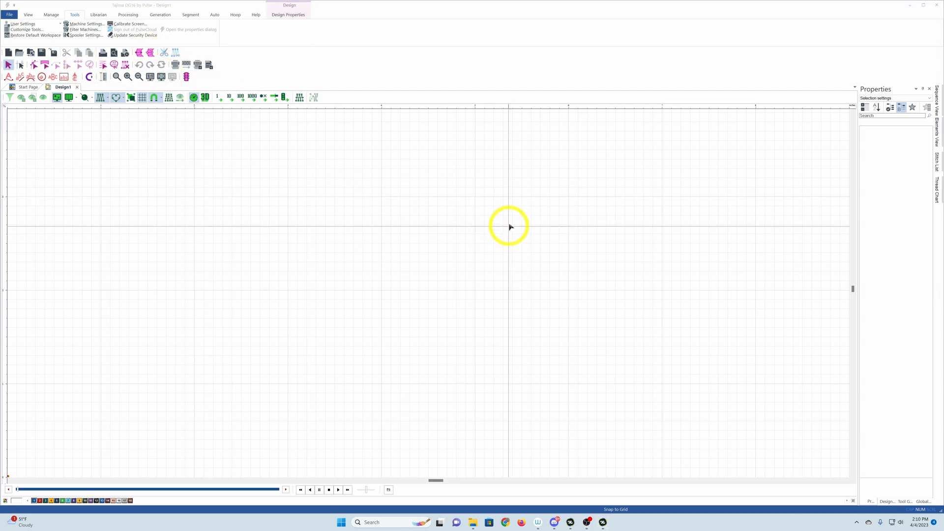
{"action": "left_click", "coordinate": [520, 203]}
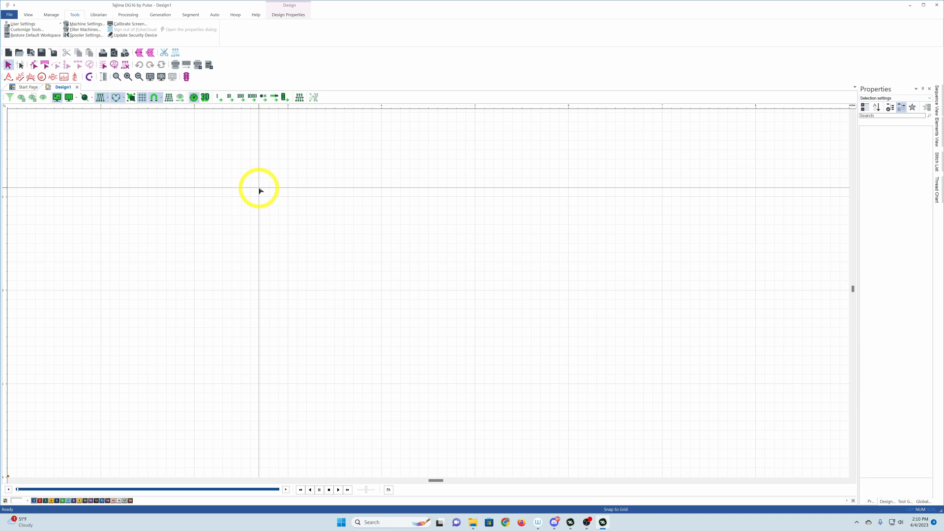